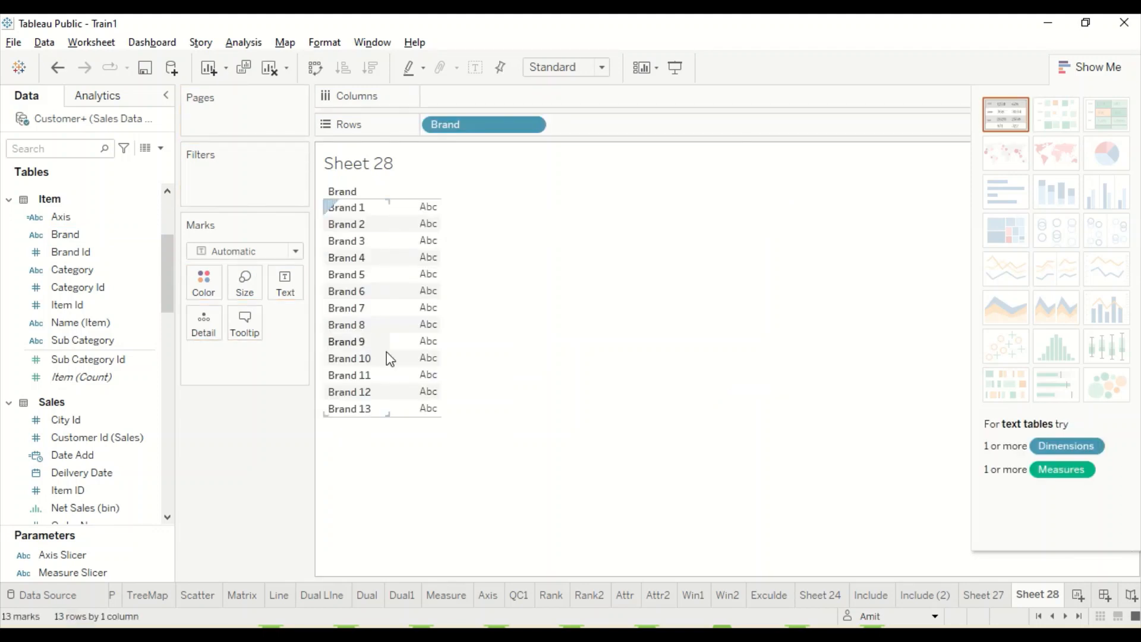
# Add Gross Sales from the Sales table to the sheet as the text values beside each brand.
pyautogui.click(142, 306)
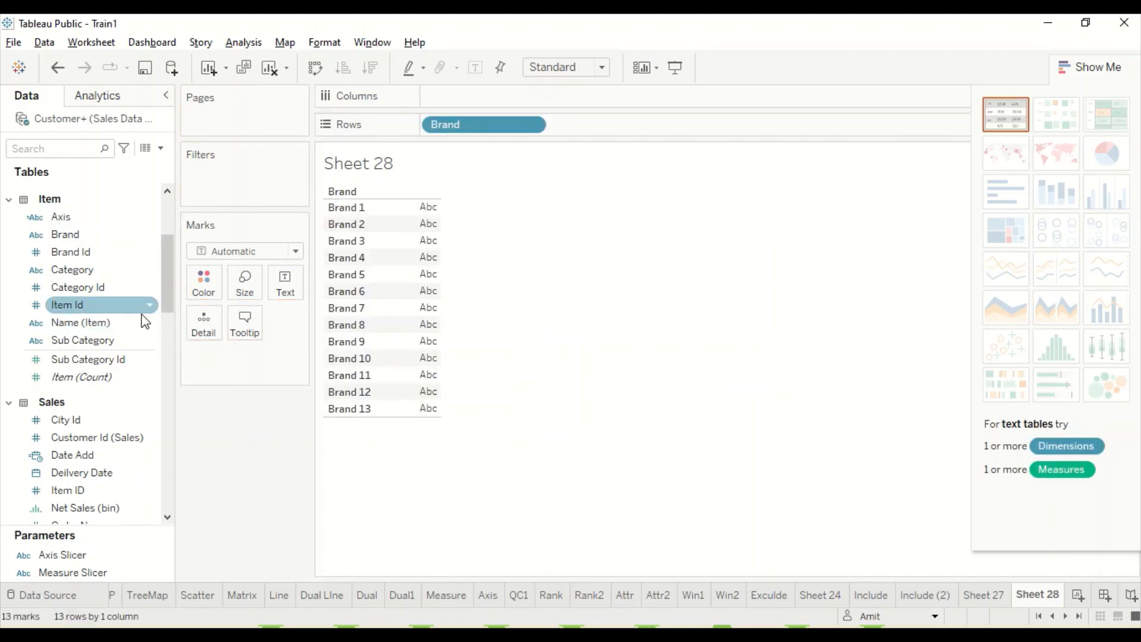
pyautogui.scroll(-5, 101, 432)
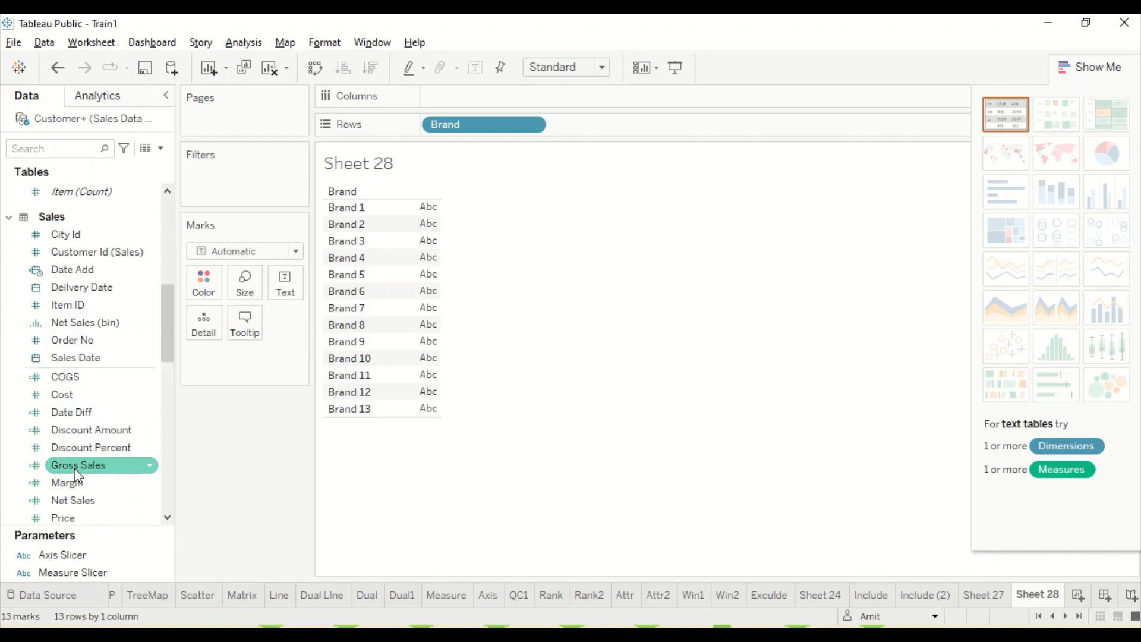
pyautogui.moveTo(76, 474); pyautogui.dragTo(422, 256)
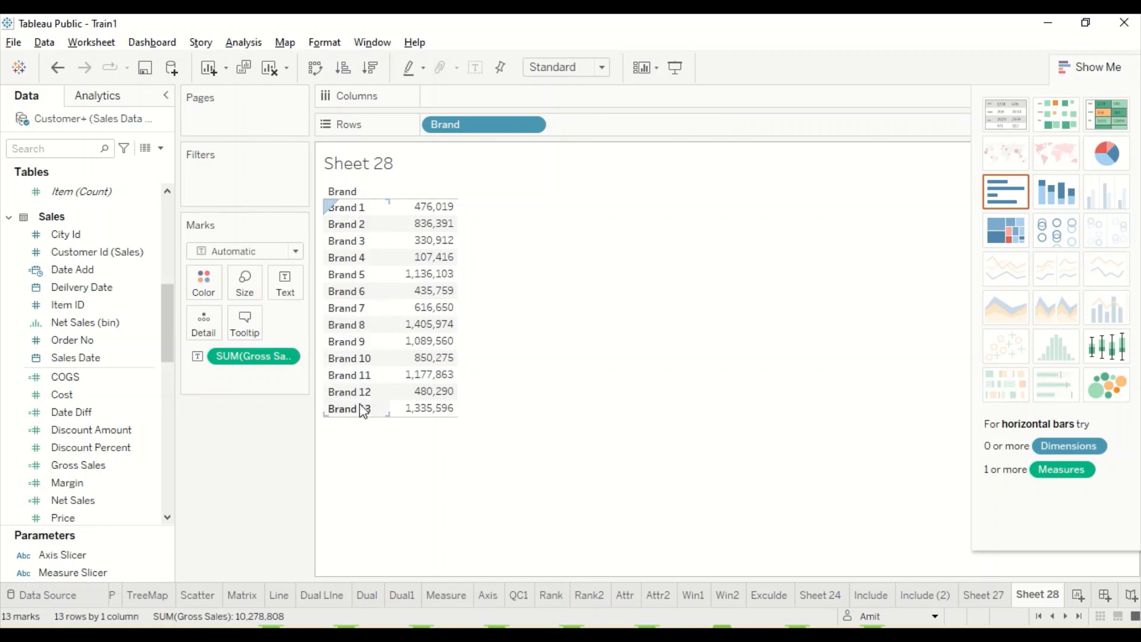
# Group Brand 1, Brand 10, Brand 11, Brand 12 and Brand 13 into a single row member.
pyautogui.click(356, 209)
pyautogui.keyDown('ctrl'); pyautogui.click(359, 360); pyautogui.keyUp('ctrl')
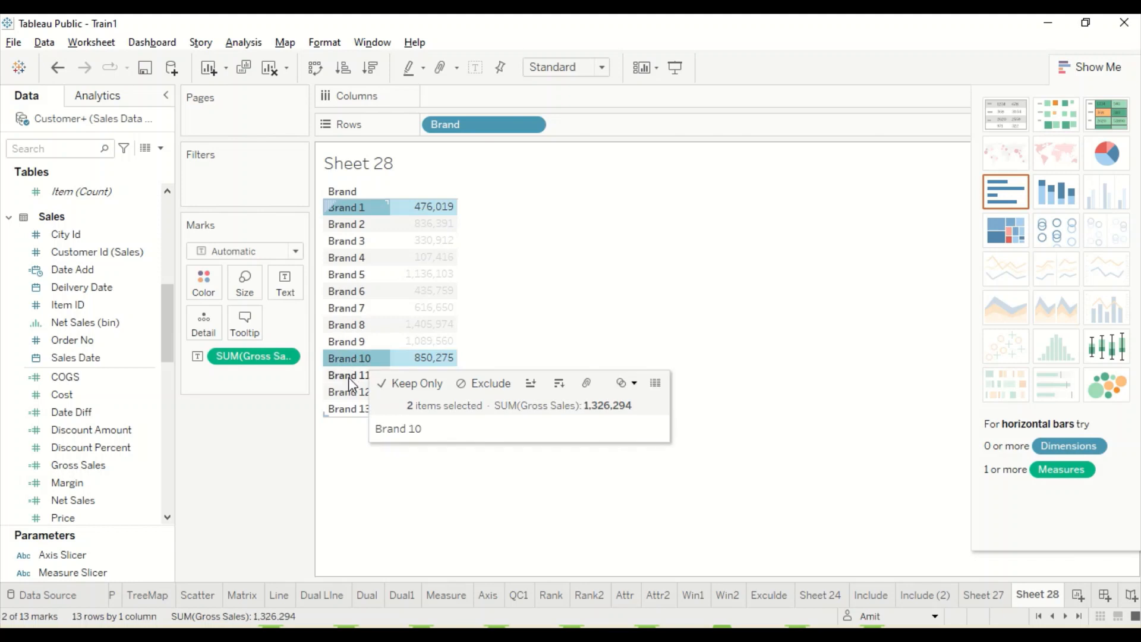
pyautogui.keyDown('ctrl'); pyautogui.click(352, 376); pyautogui.keyUp('ctrl')
pyautogui.keyDown('ctrl'); pyautogui.click(344, 393); pyautogui.keyUp('ctrl')
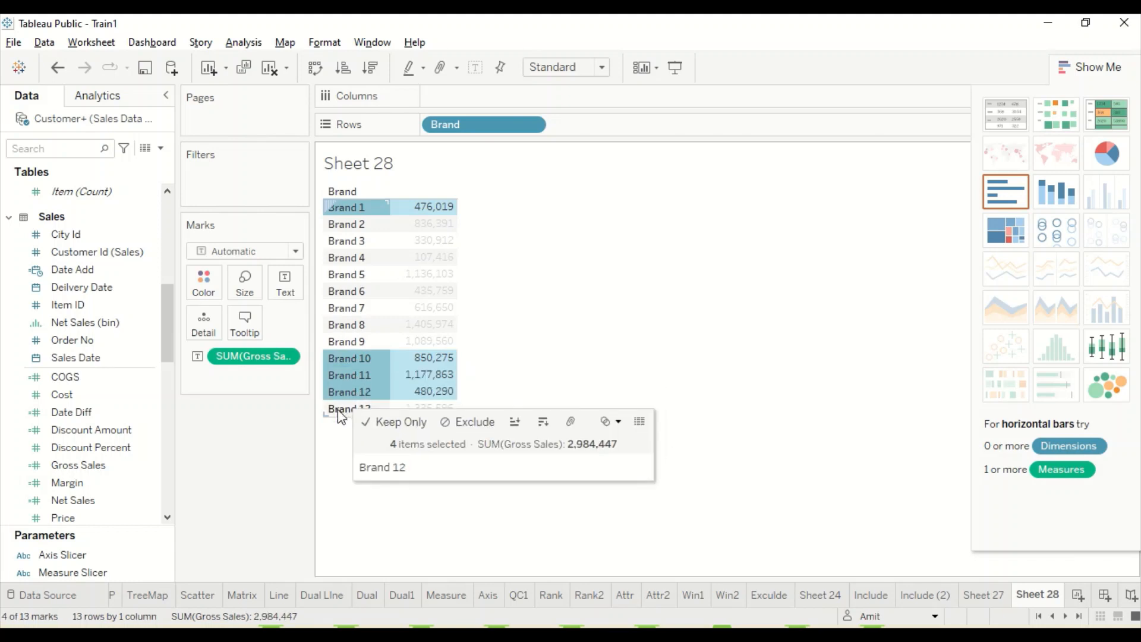
pyautogui.keyDown('ctrl'); pyautogui.click(340, 410); pyautogui.keyUp('ctrl')
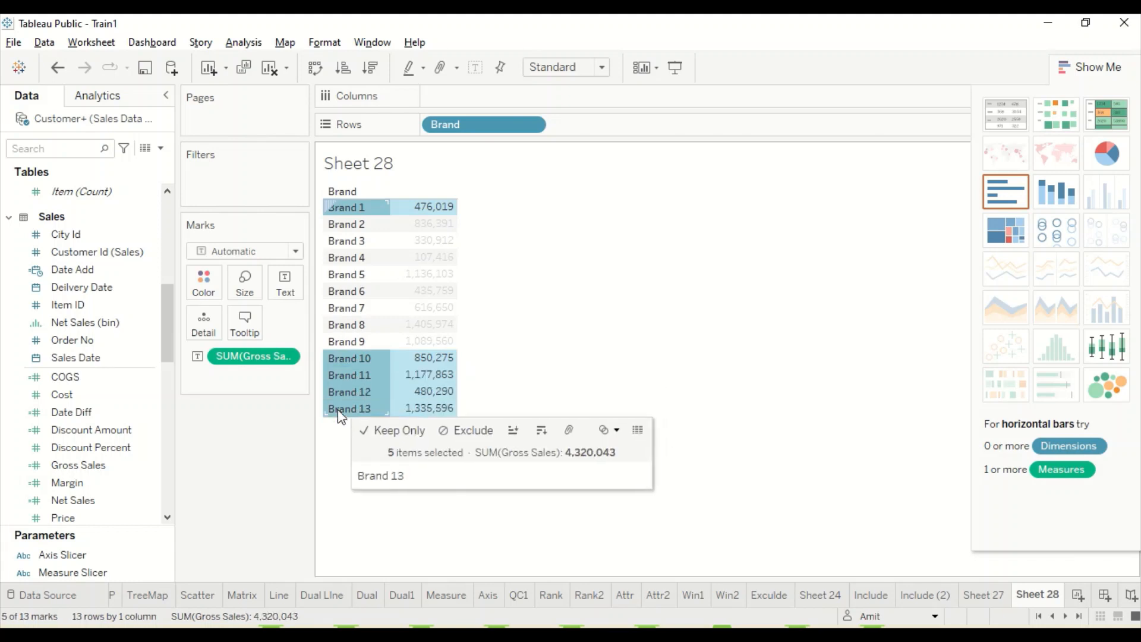
pyautogui.rightClick(358, 378)
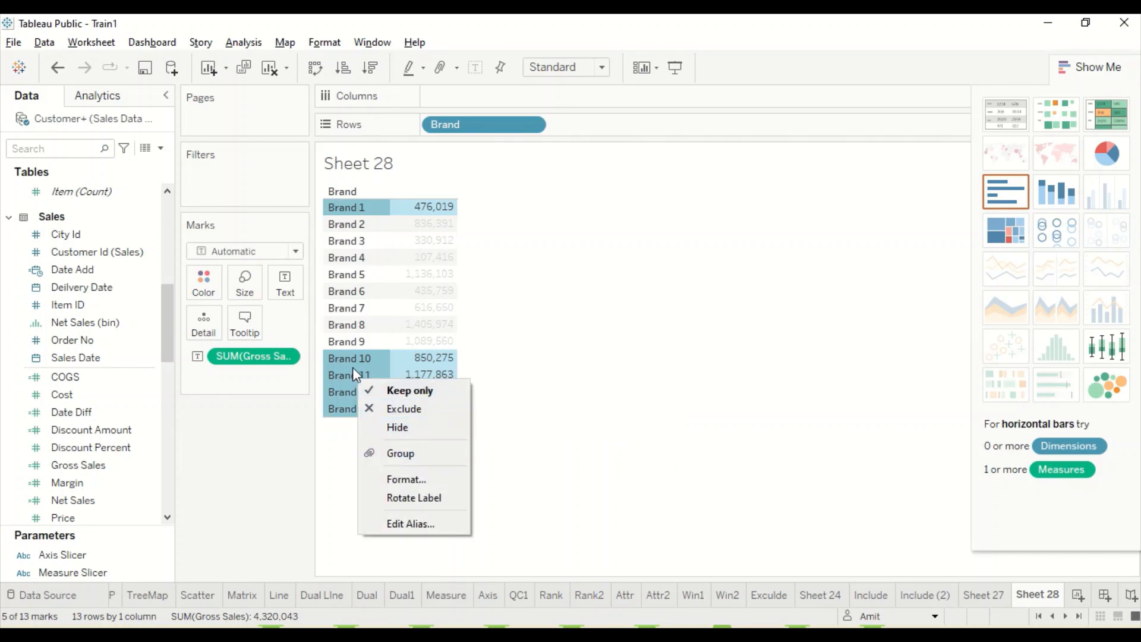
pyautogui.click(411, 454)
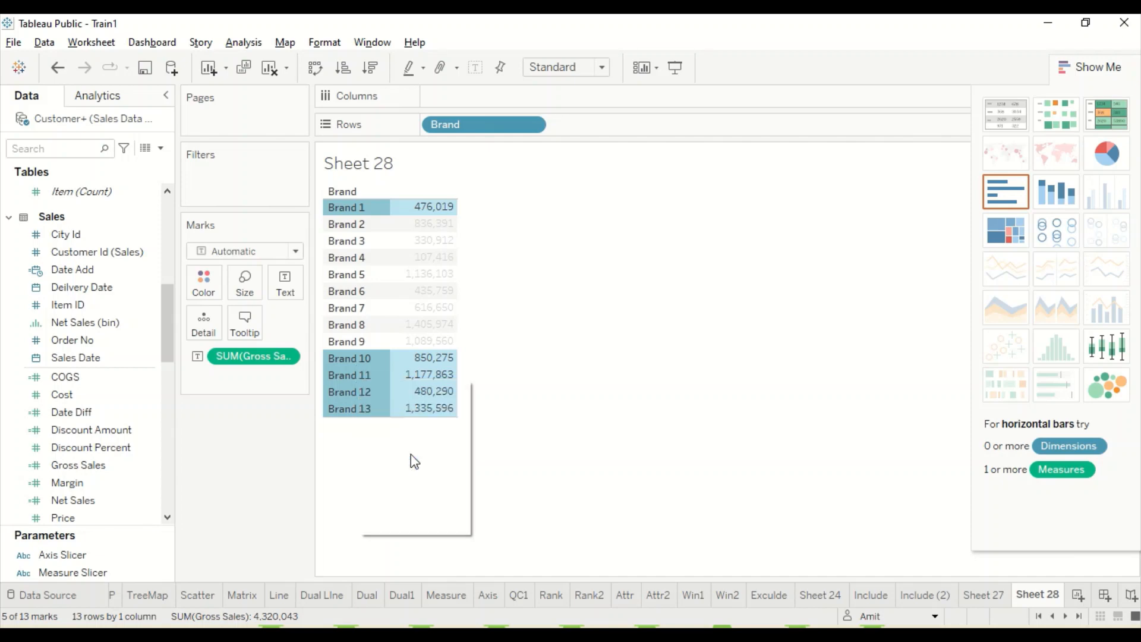
pyautogui.rightClick(398, 216)
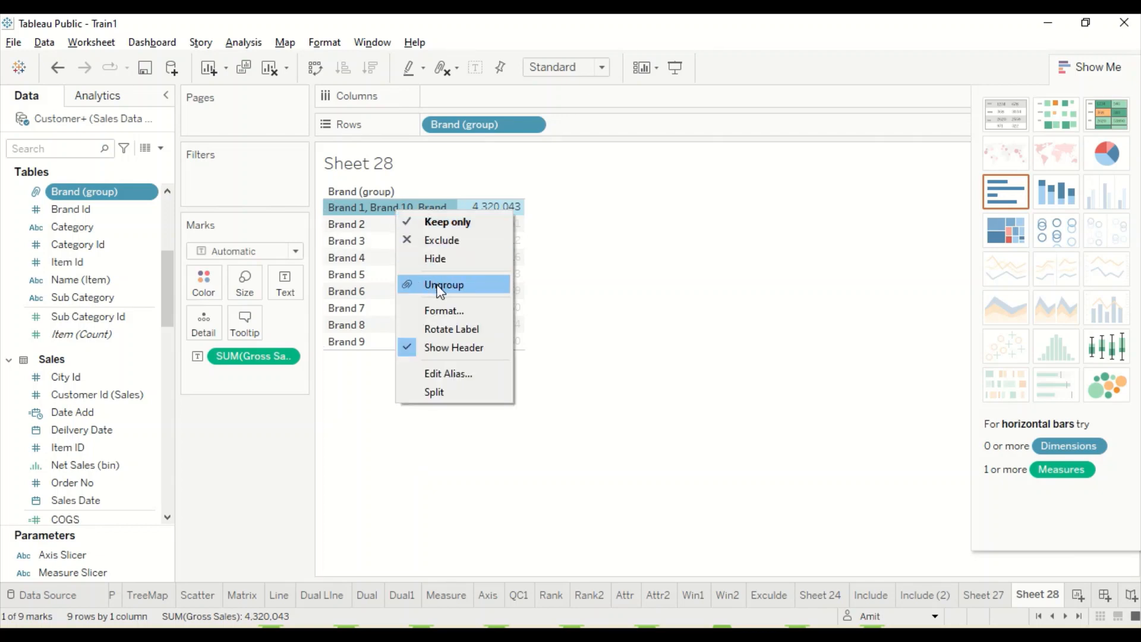
pyautogui.click(395, 441)
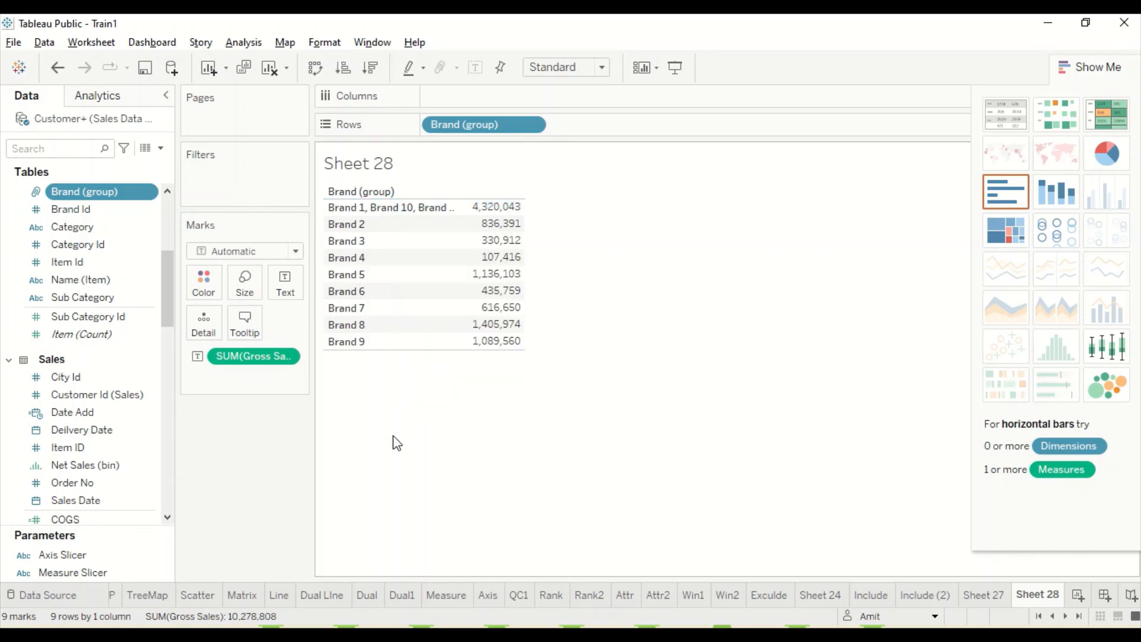
# Open the Brand (group) field for group editing and expand the combined group to show its member brands.
pyautogui.scroll(2, 125, 249)
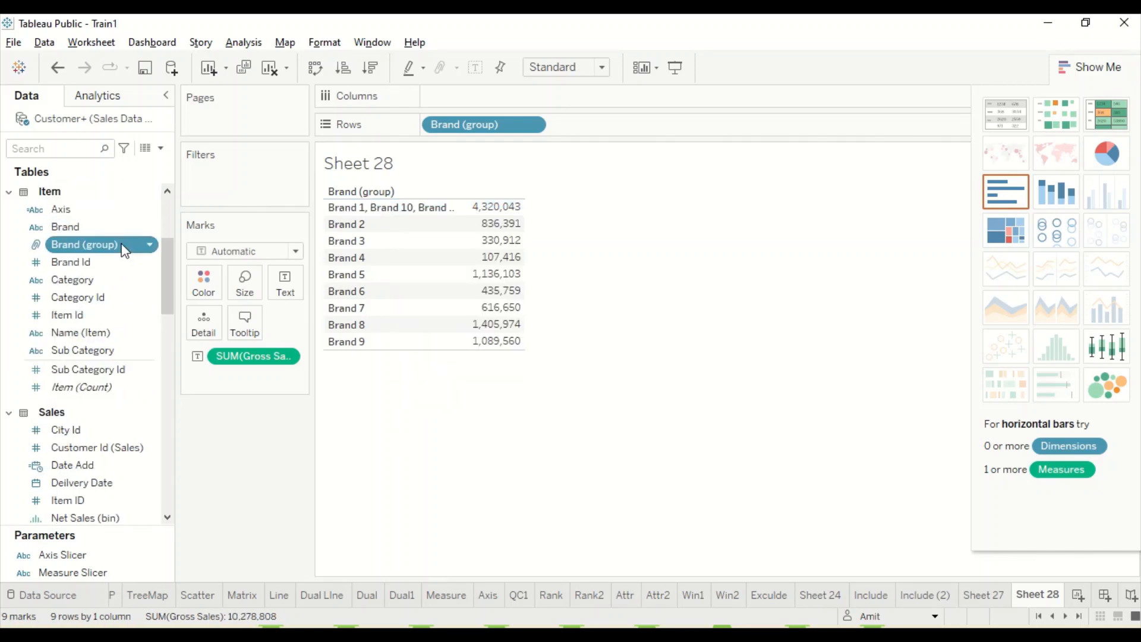
pyautogui.rightClick(83, 247)
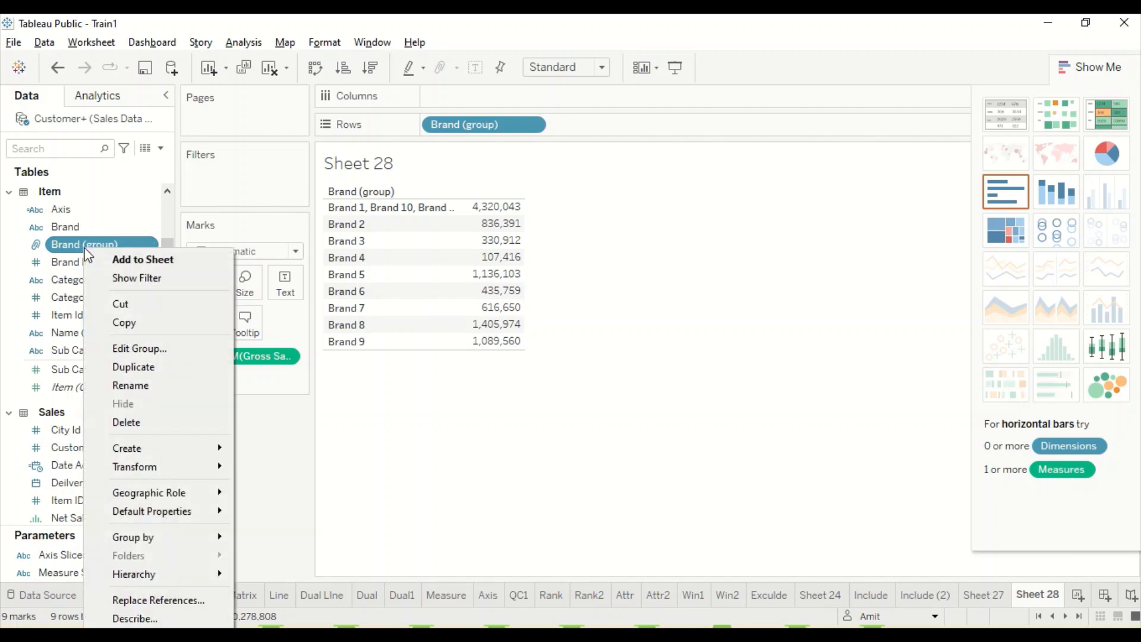
pyautogui.click(127, 344)
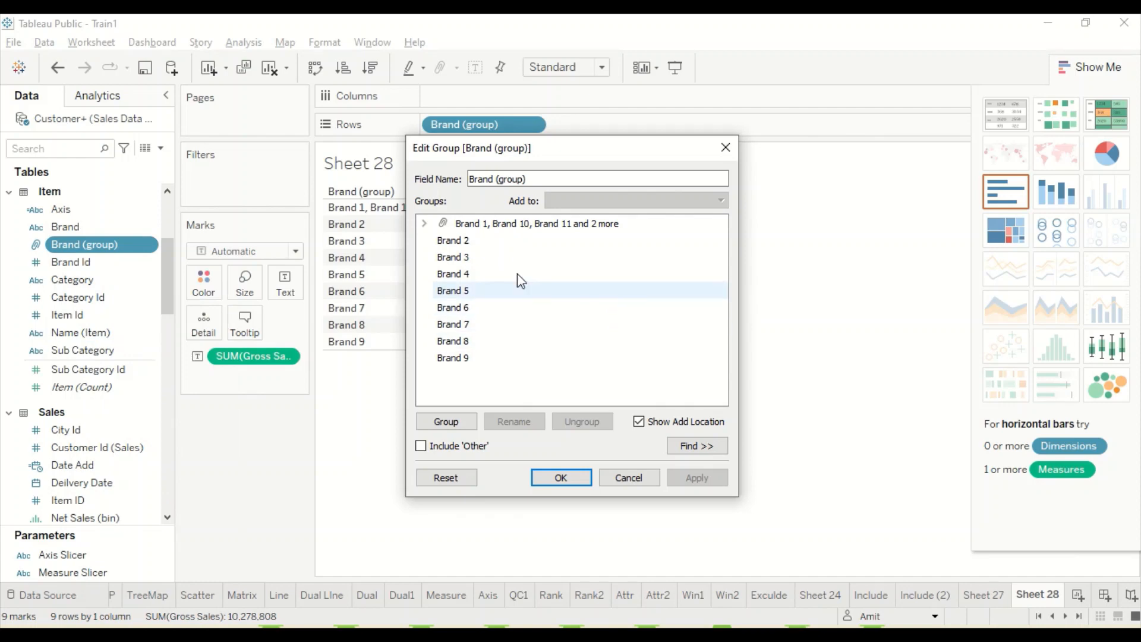
pyautogui.click(424, 224)
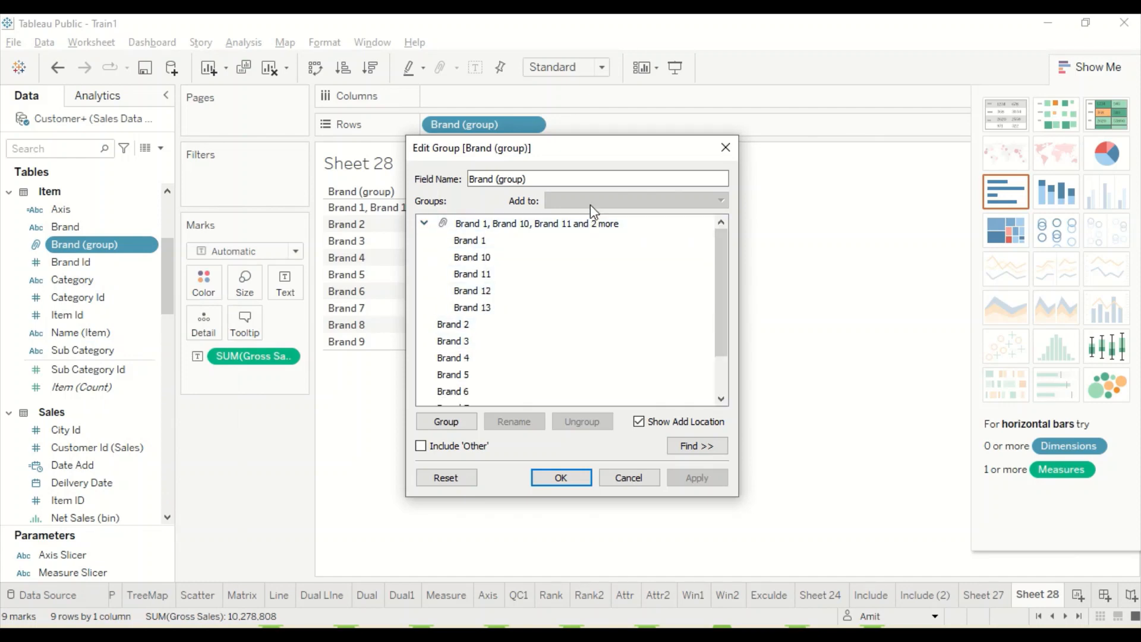
pyautogui.click(469, 224)
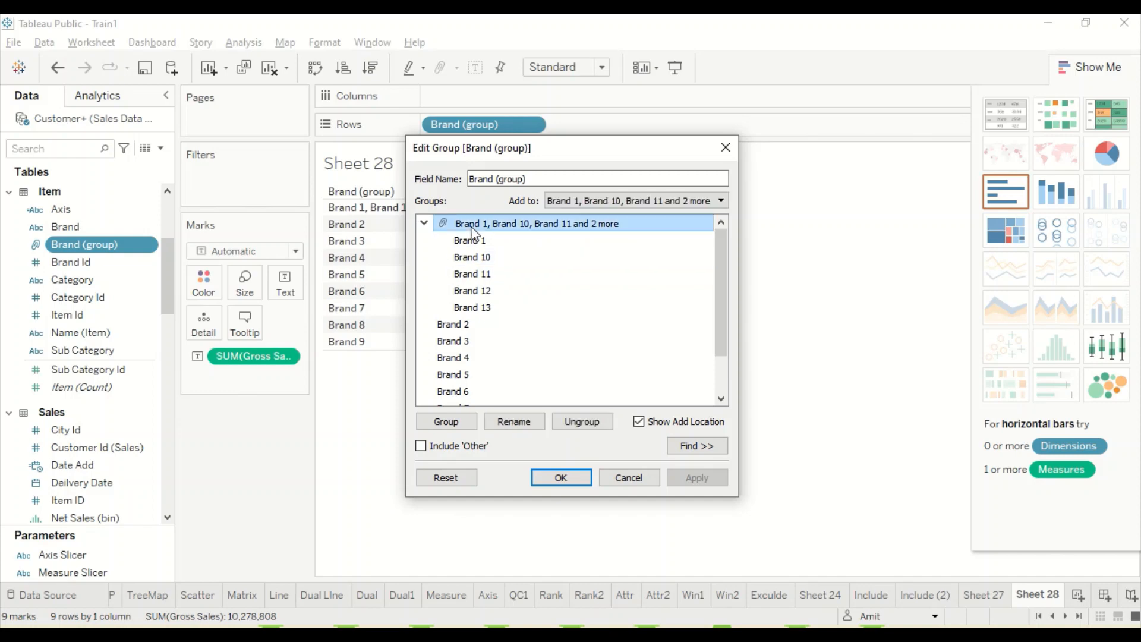
# Check which existing groups are offered as a destination for adding Brand 2.
pyautogui.click(600, 202)
pyautogui.click(597, 202)
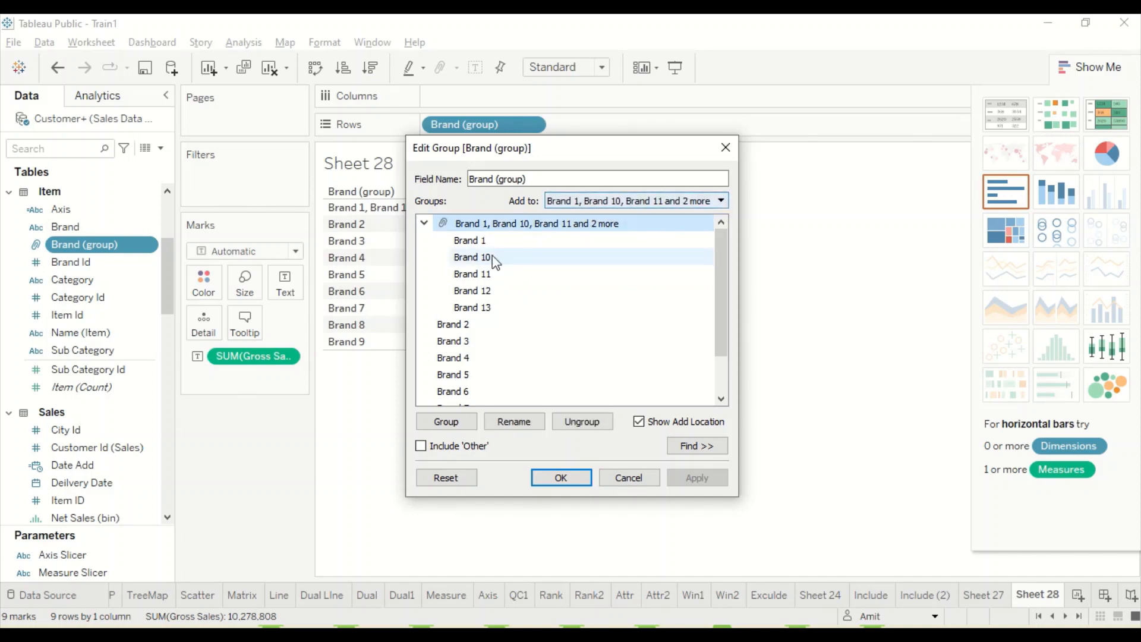
pyautogui.click(454, 325)
pyautogui.click(597, 202)
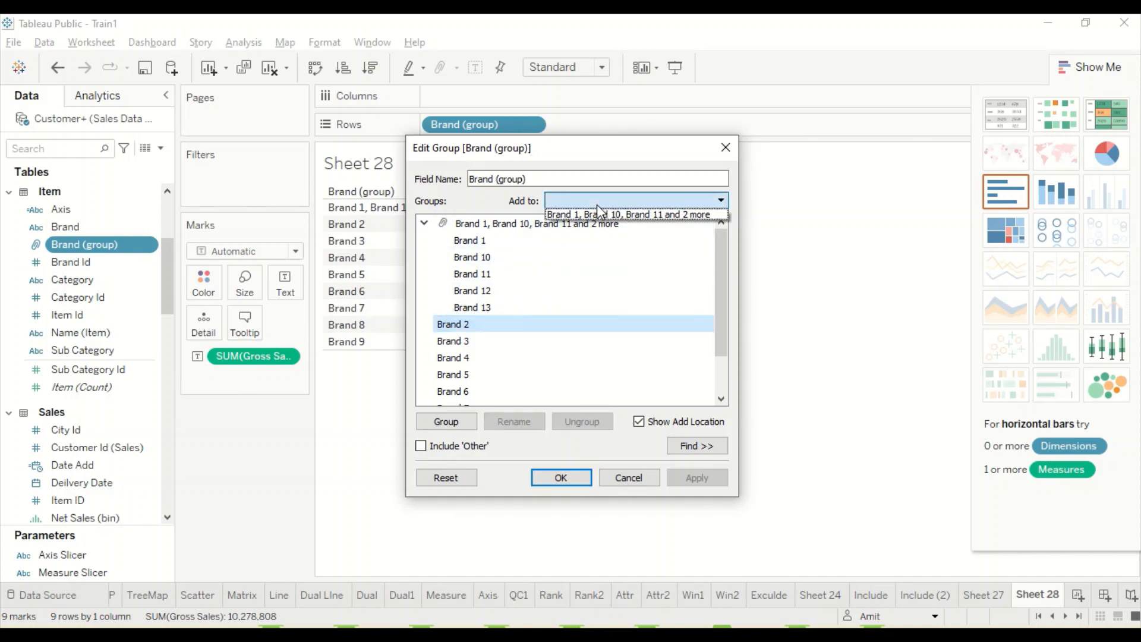
pyautogui.click(601, 199)
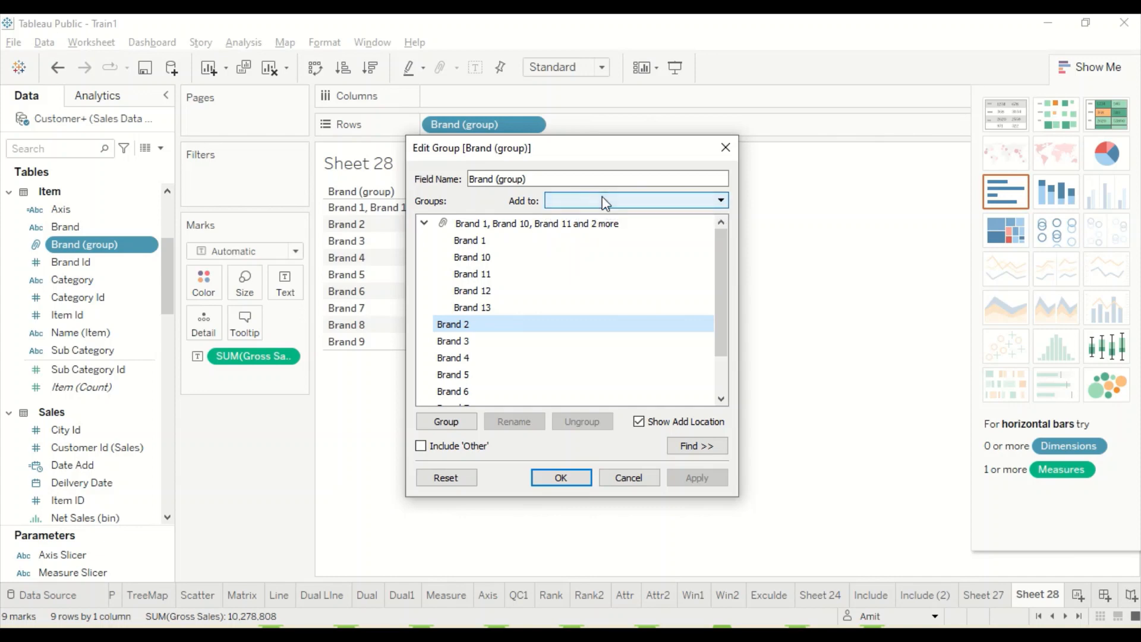
# Rename the combined brand group as Others, apply the change and close the group editor.
pyautogui.click(461, 229)
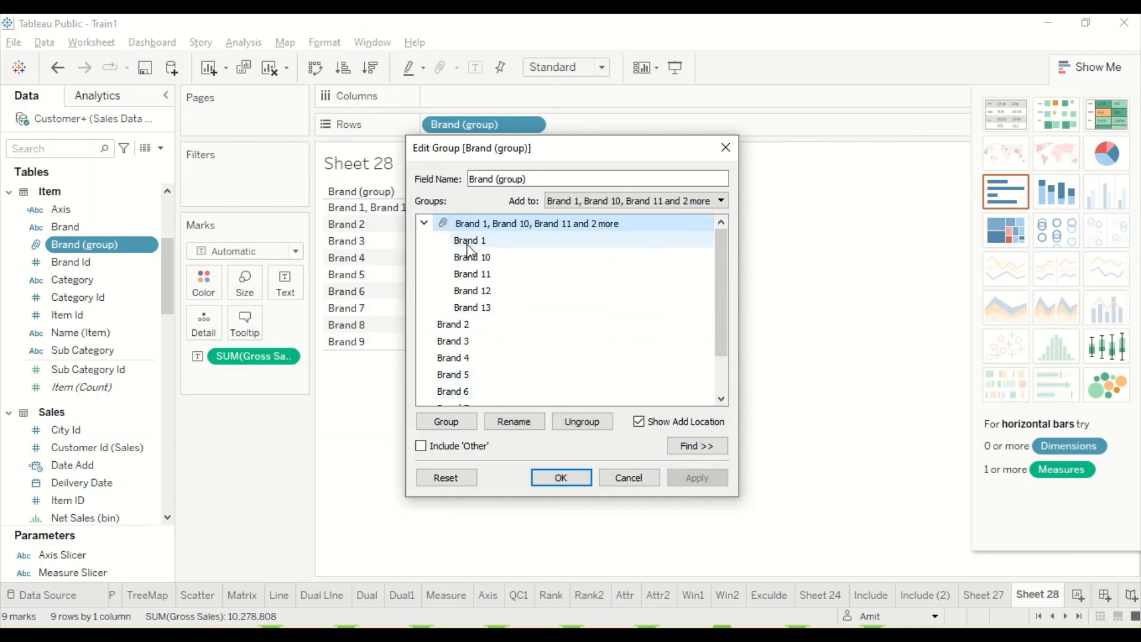
pyautogui.click(519, 422)
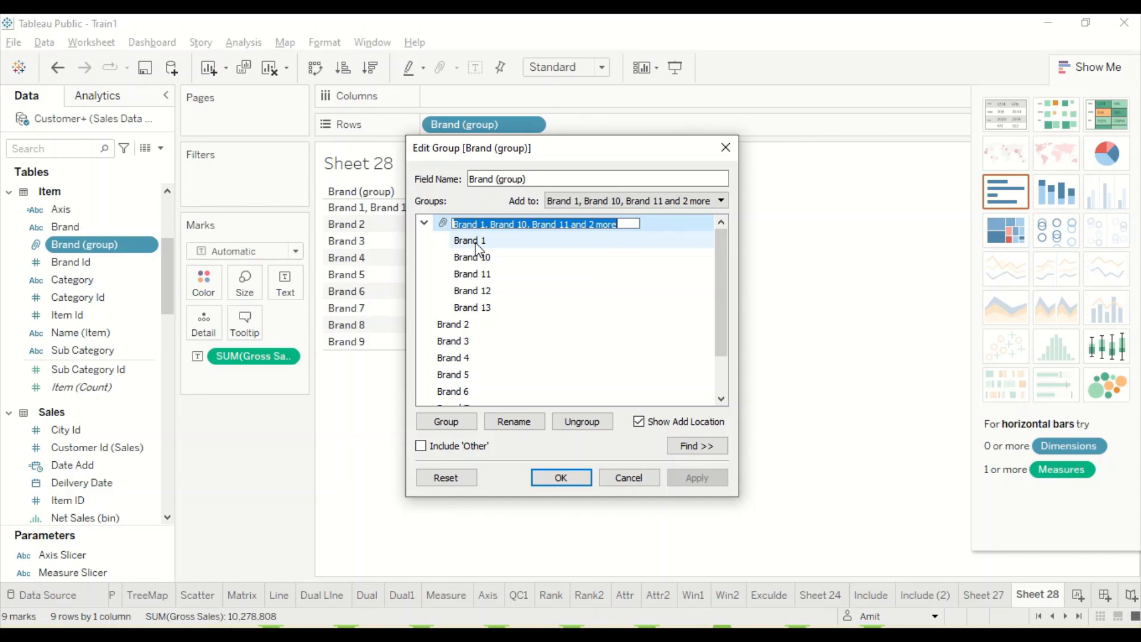
pyautogui.write('Others')
pyautogui.press('Return')
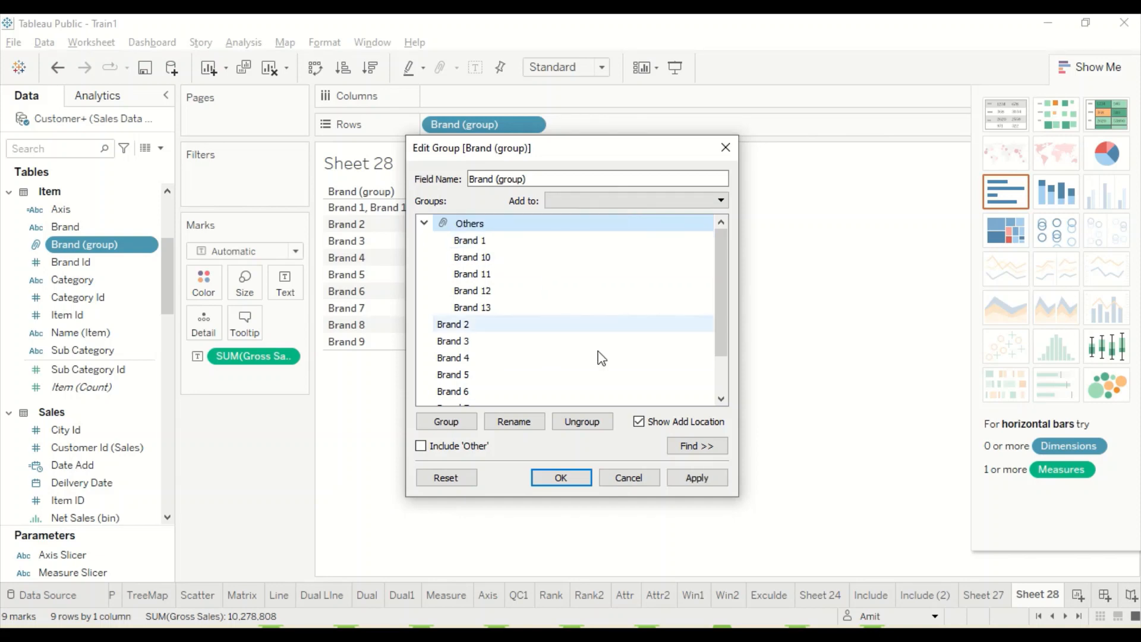
pyautogui.click(700, 477)
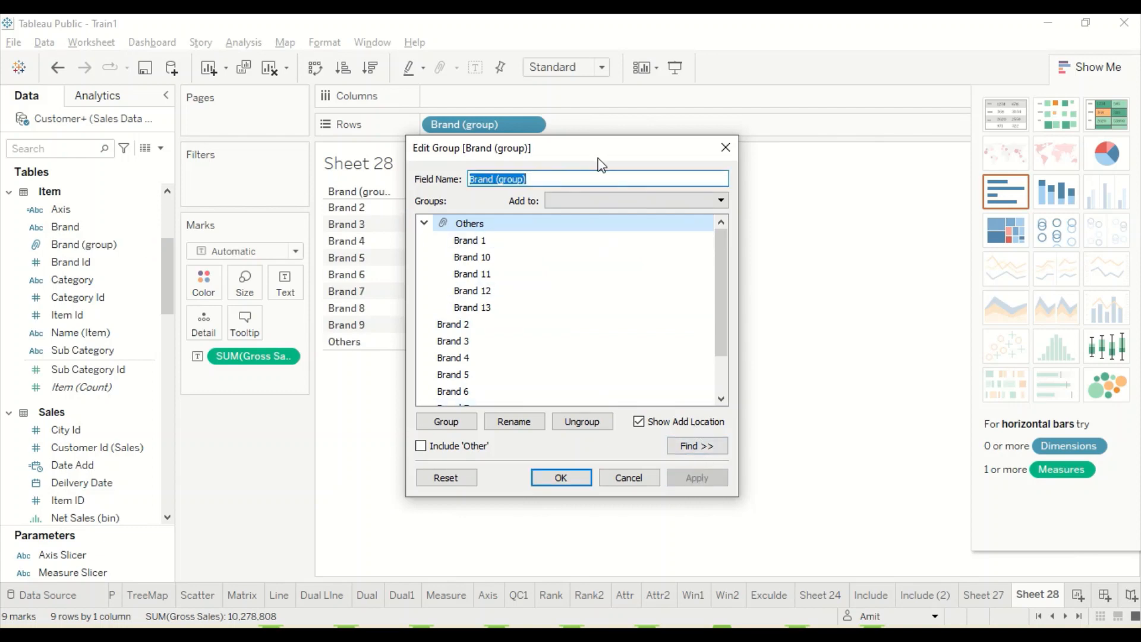
pyautogui.moveTo(599, 156); pyautogui.dragTo(803, 162)
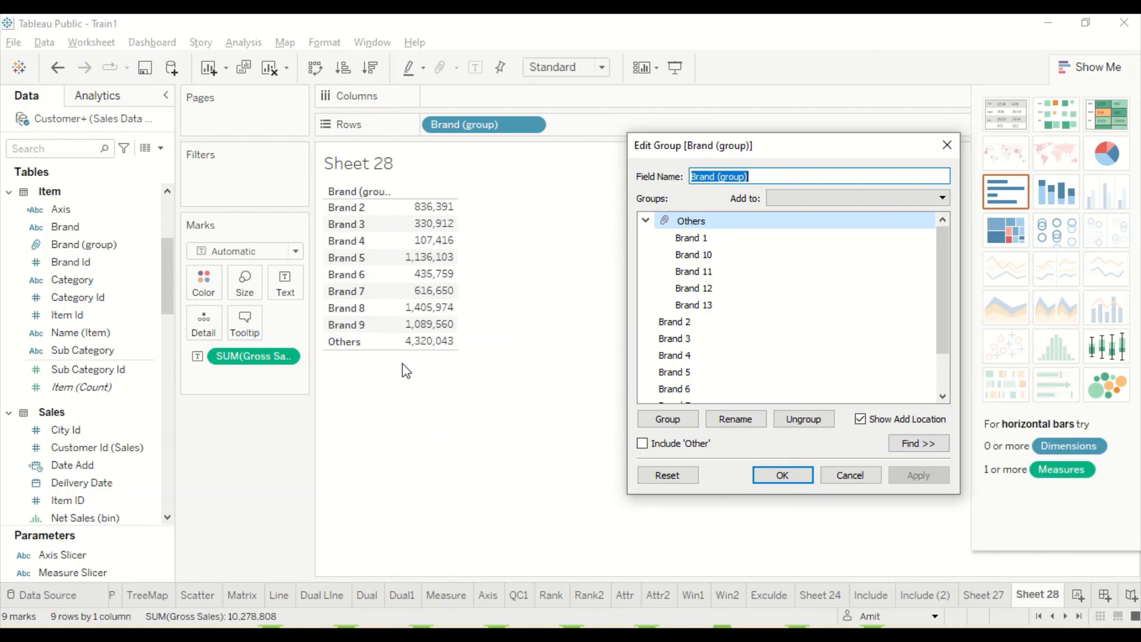
pyautogui.click(795, 475)
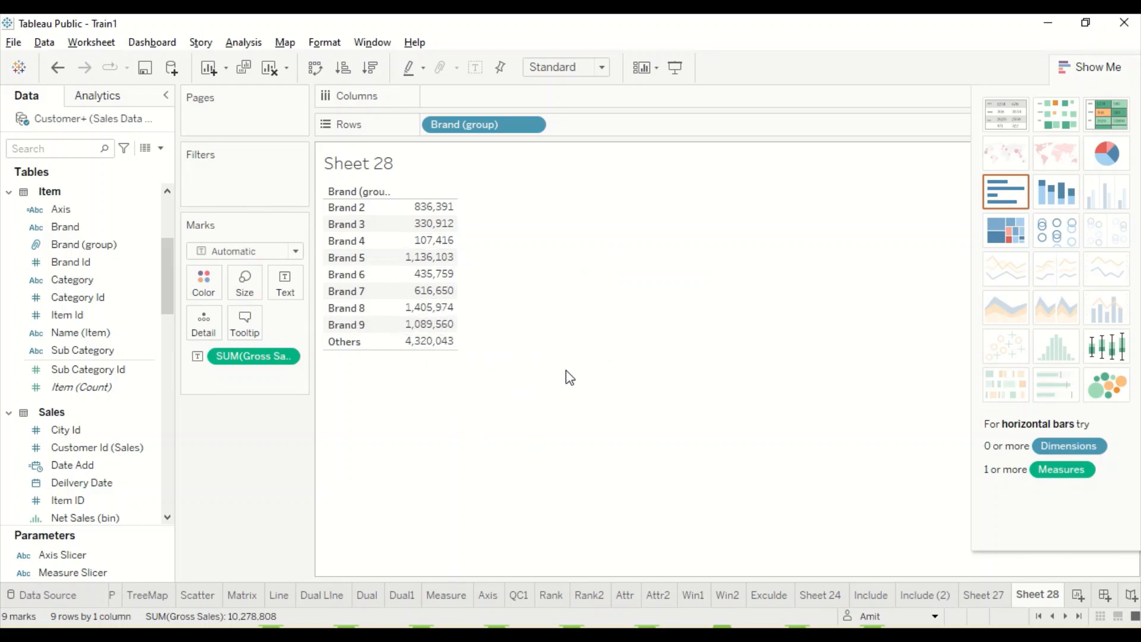
# Add the Brand field to the rows after Brand (group) to break each group down by brand.
pyautogui.click(57, 246)
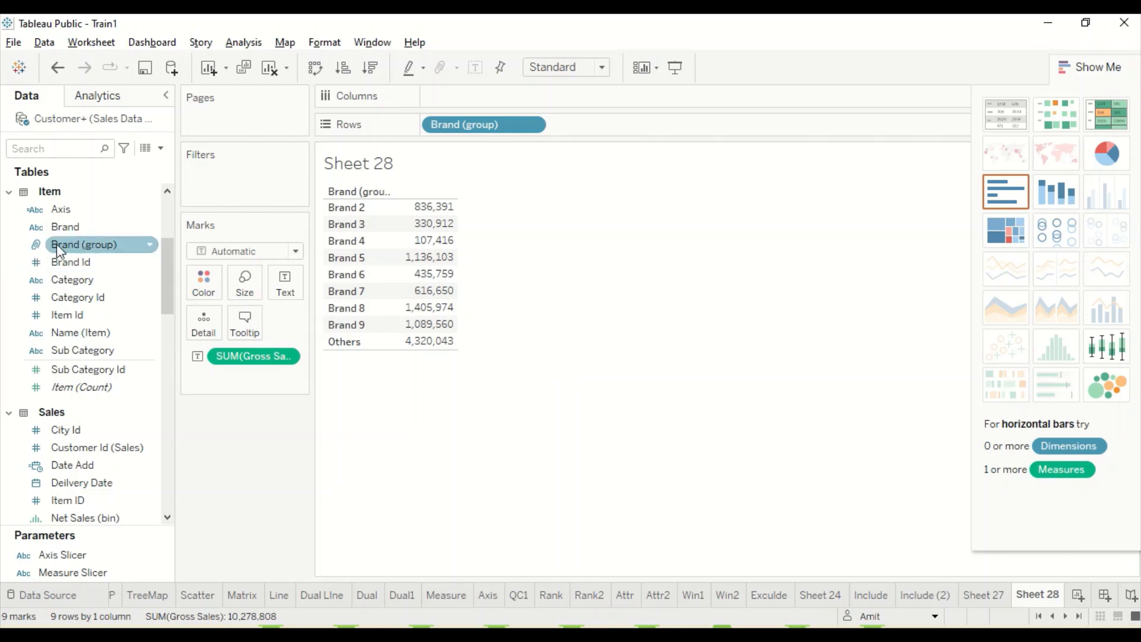
pyautogui.moveTo(55, 243)
pyautogui.mouseDown()
pyautogui.moveTo(290, 154)
pyautogui.moveTo(59, 245)
pyautogui.moveTo(584, 126)
pyautogui.mouseUp()
pyautogui.click(57, 230)
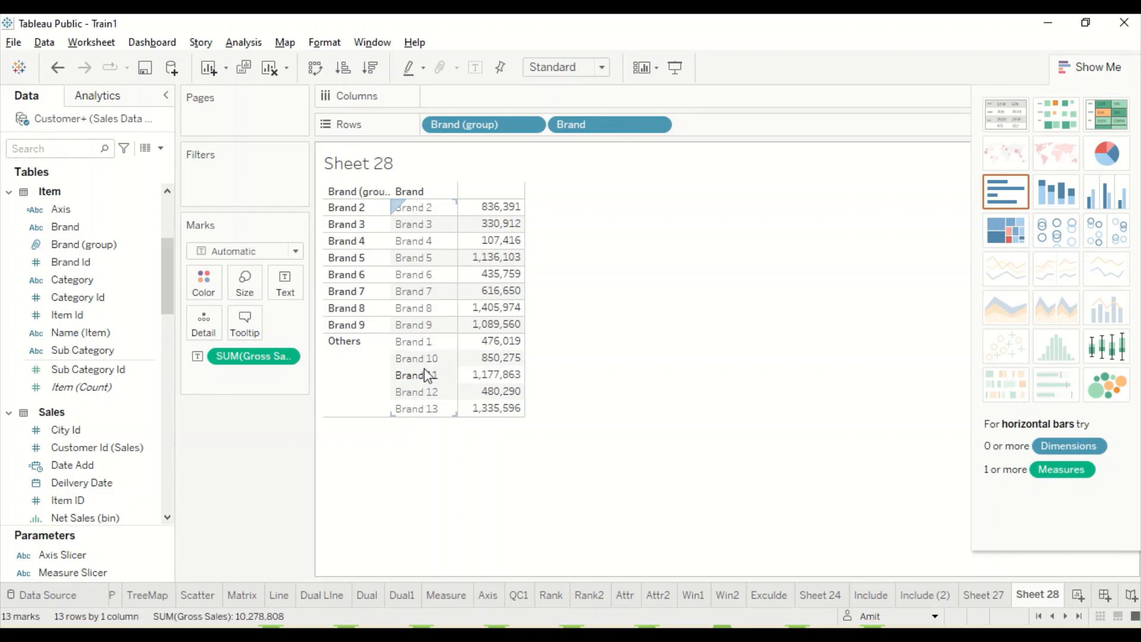
# Add the Margin % calculated field to the table as a second measure alongside Gross Sales.
pyautogui.scroll(-5, 84, 472)
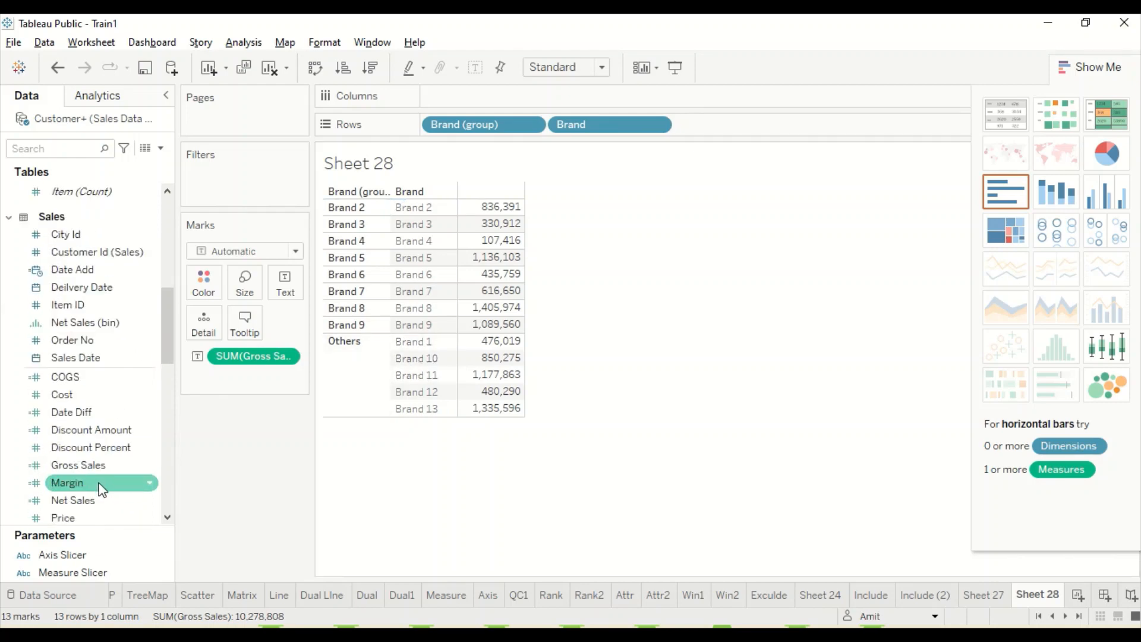
pyautogui.scroll(-6, 101, 489)
pyautogui.scroll(-4, 90, 470)
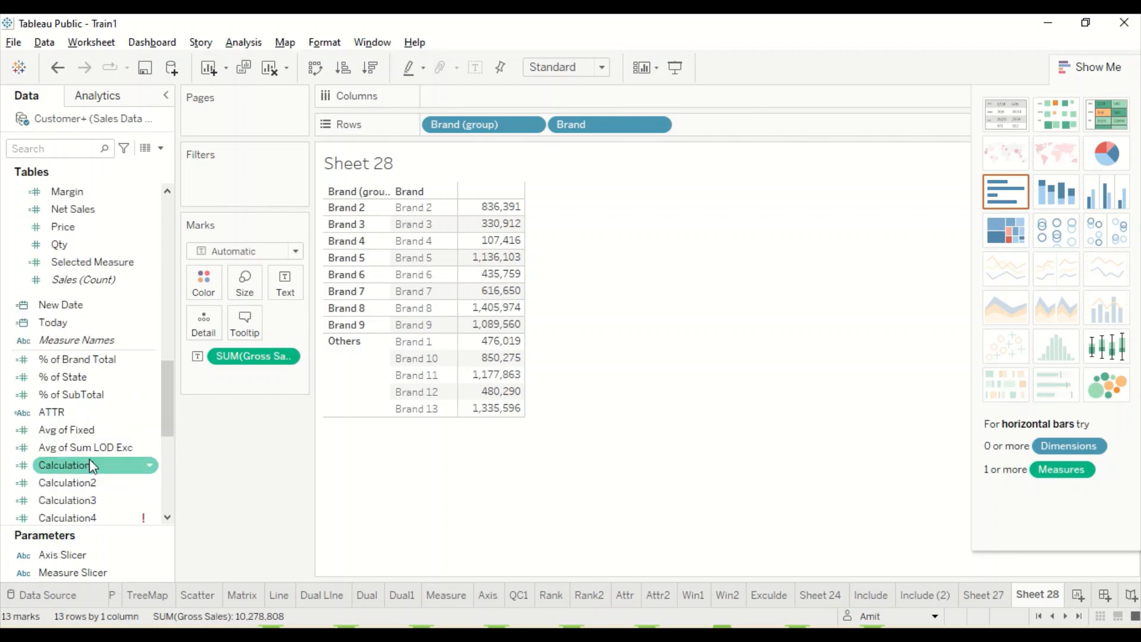
pyautogui.moveTo(103, 480); pyautogui.dragTo(505, 291)
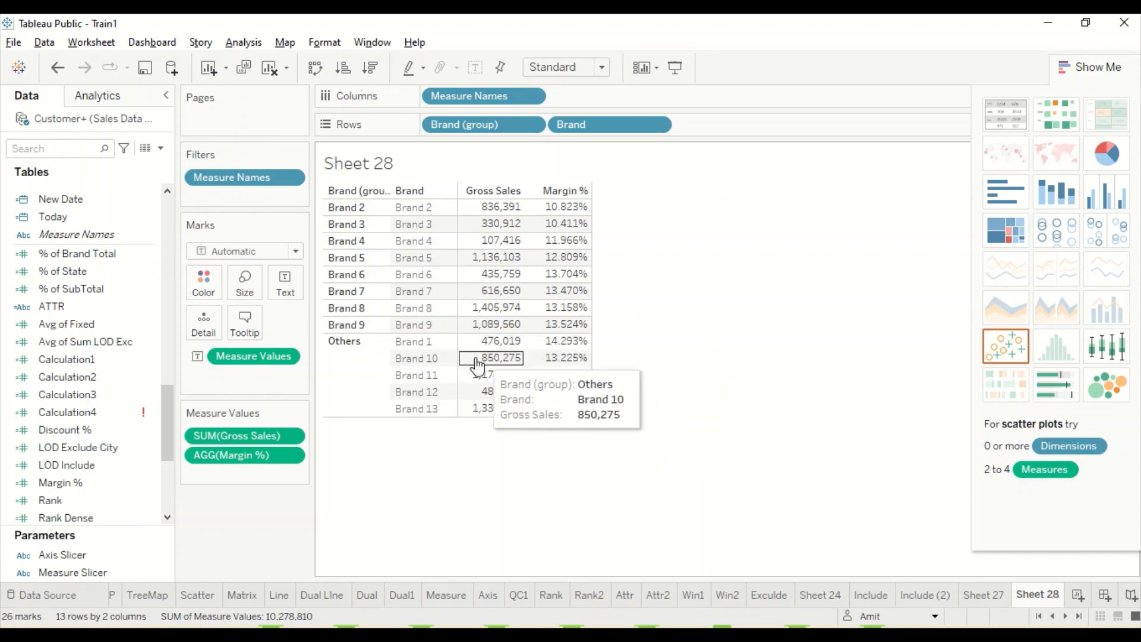
# Remove Brand from the rows to view the measures per group, and put it back after Brand (group).
pyautogui.moveTo(596, 126); pyautogui.dragTo(270, 338)
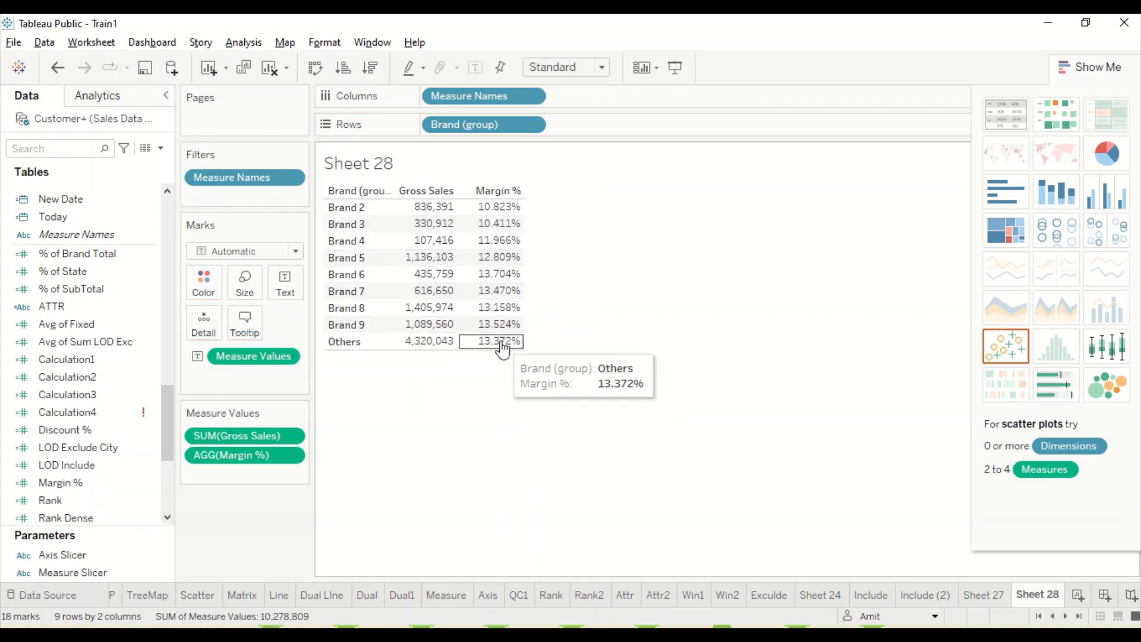
pyautogui.scroll(7, 97, 350)
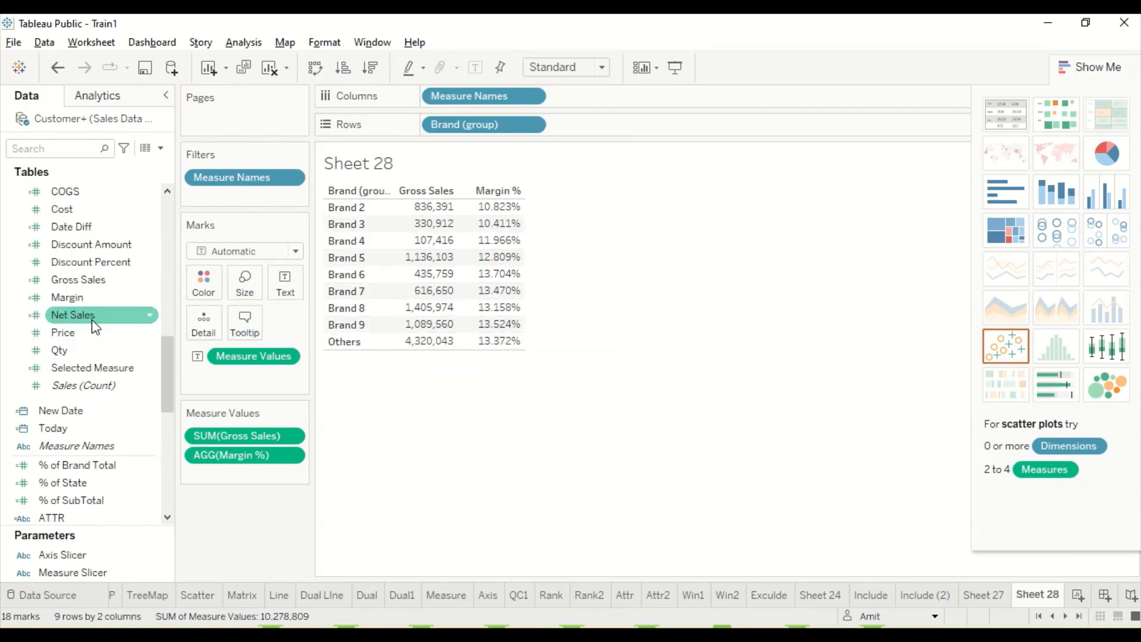
pyautogui.scroll(2, 91, 336)
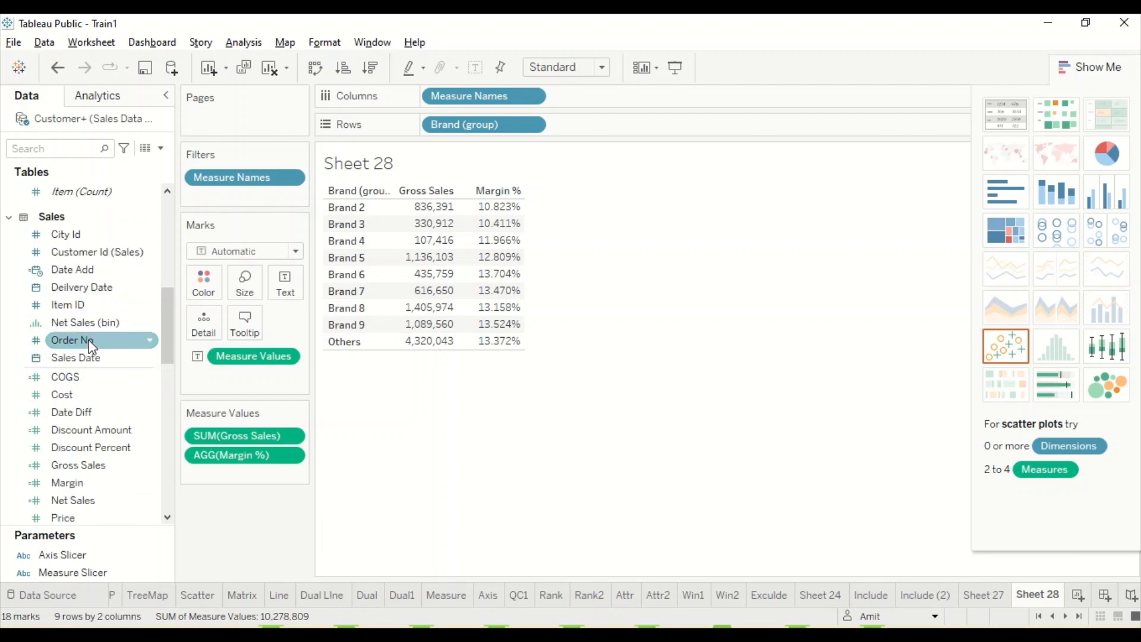
pyautogui.scroll(4, 86, 285)
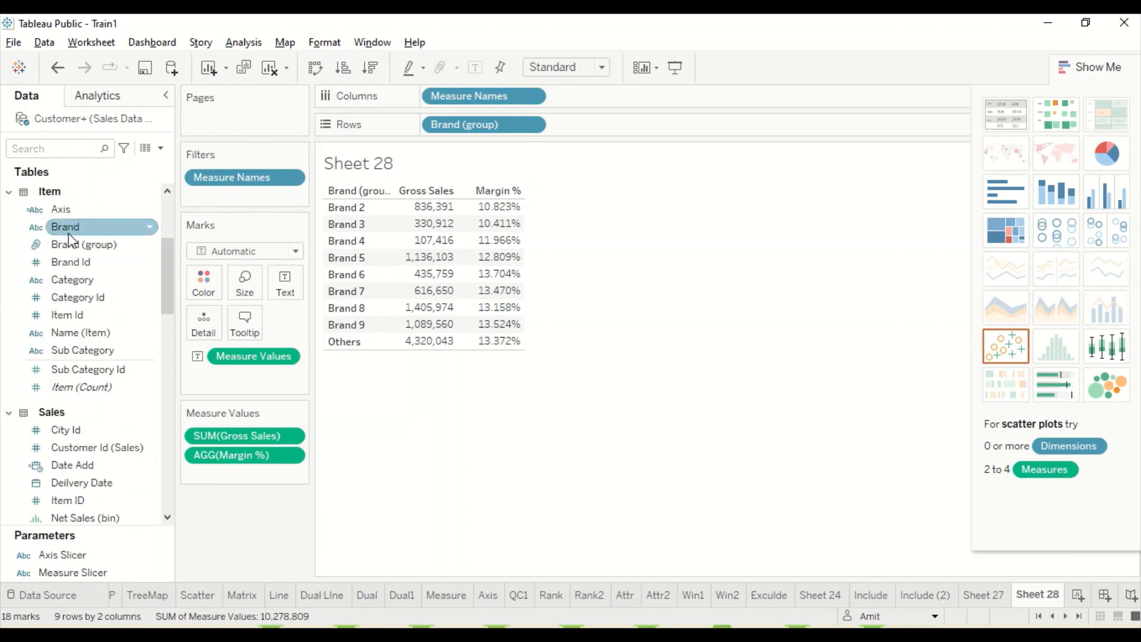
pyautogui.moveTo(69, 231); pyautogui.dragTo(581, 140)
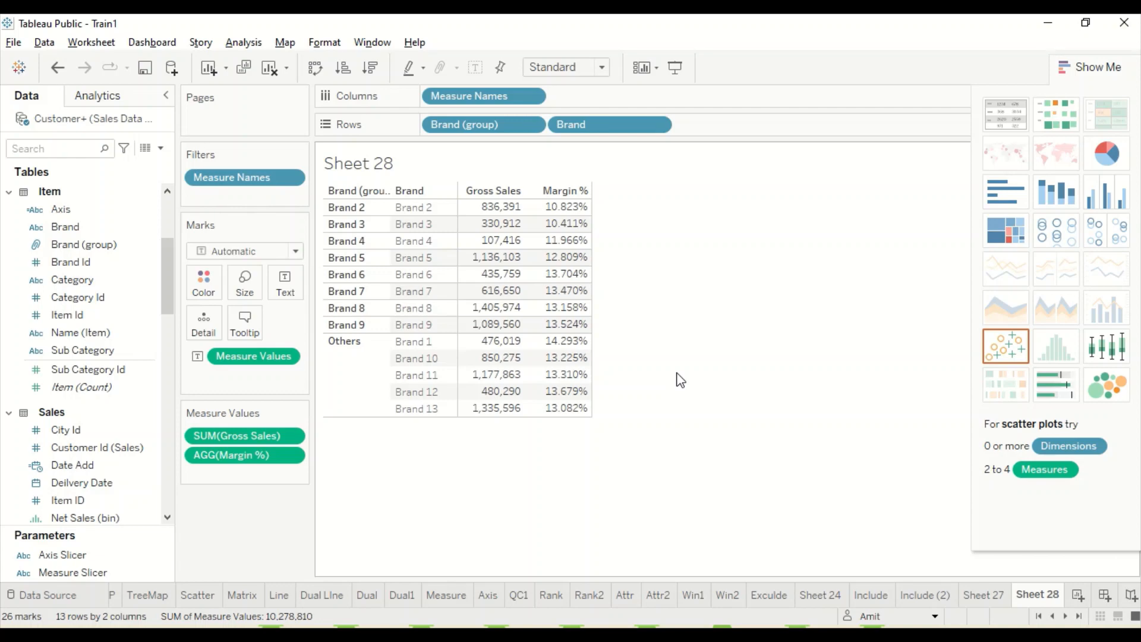
pyautogui.click(67, 246)
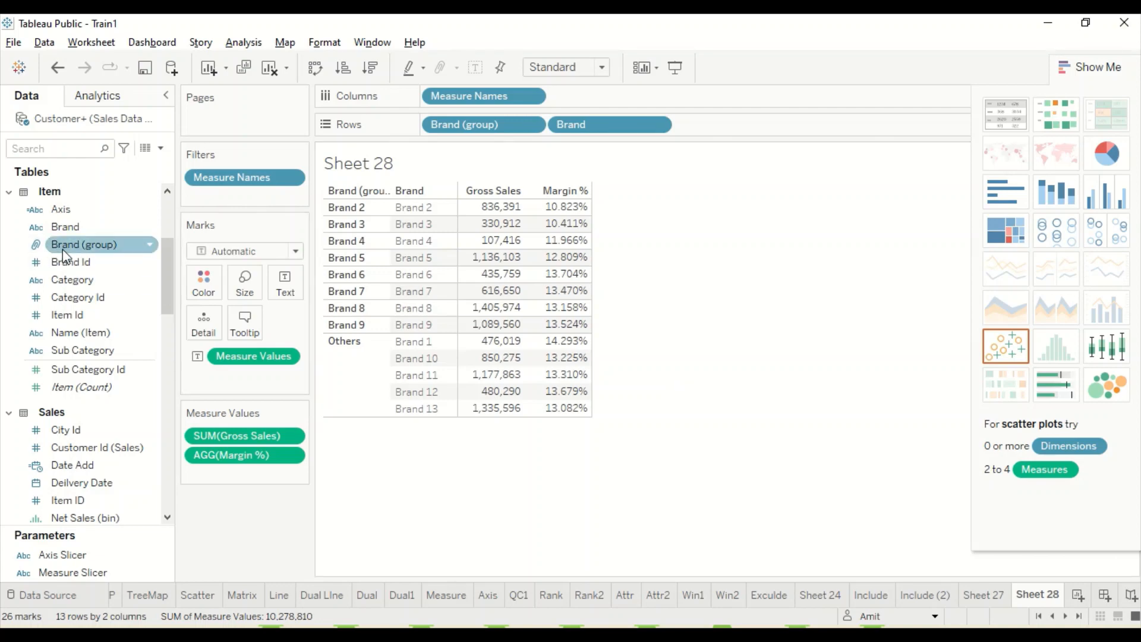
pyautogui.moveTo(67, 255); pyautogui.dragTo(432, 363)
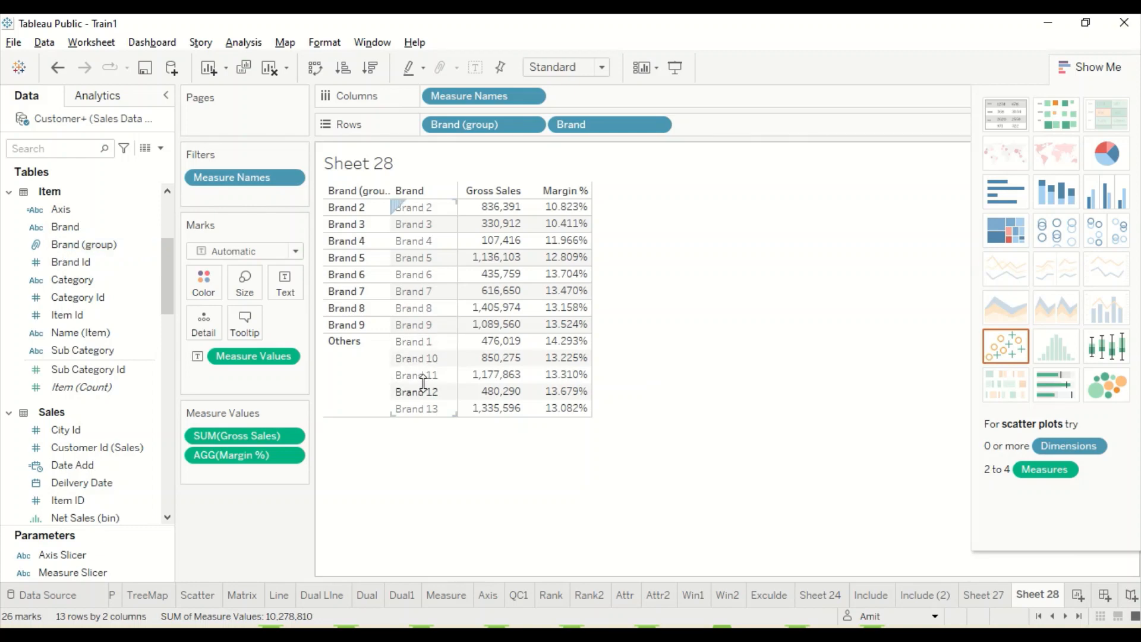
# Create a calculated field from the Brand field and name it Brand Group.
pyautogui.click(69, 231)
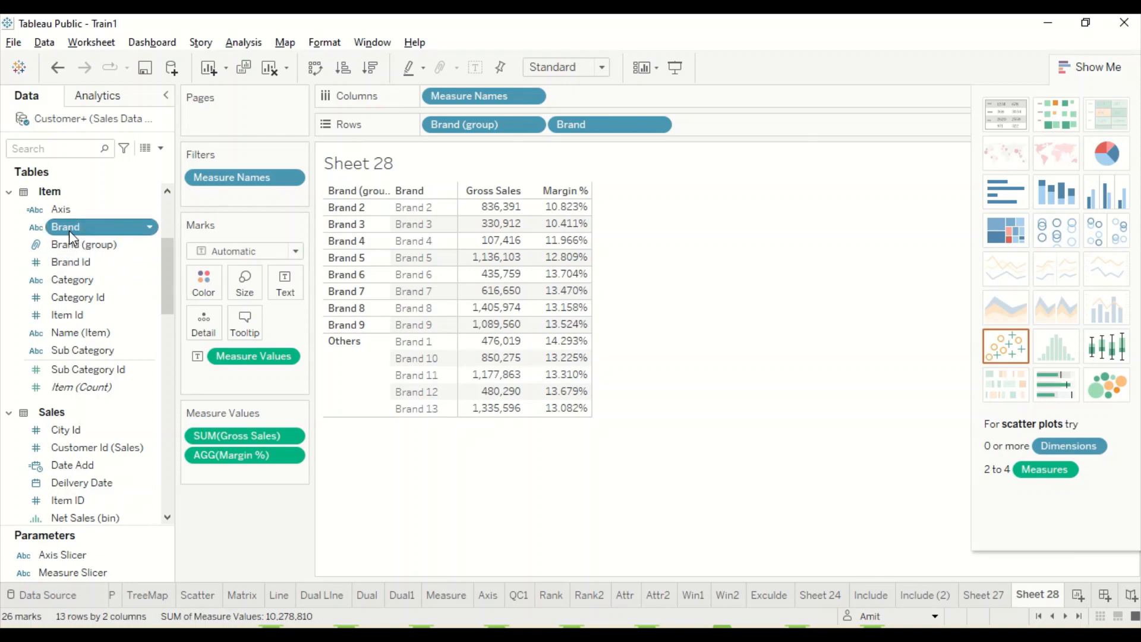
pyautogui.rightClick(69, 231)
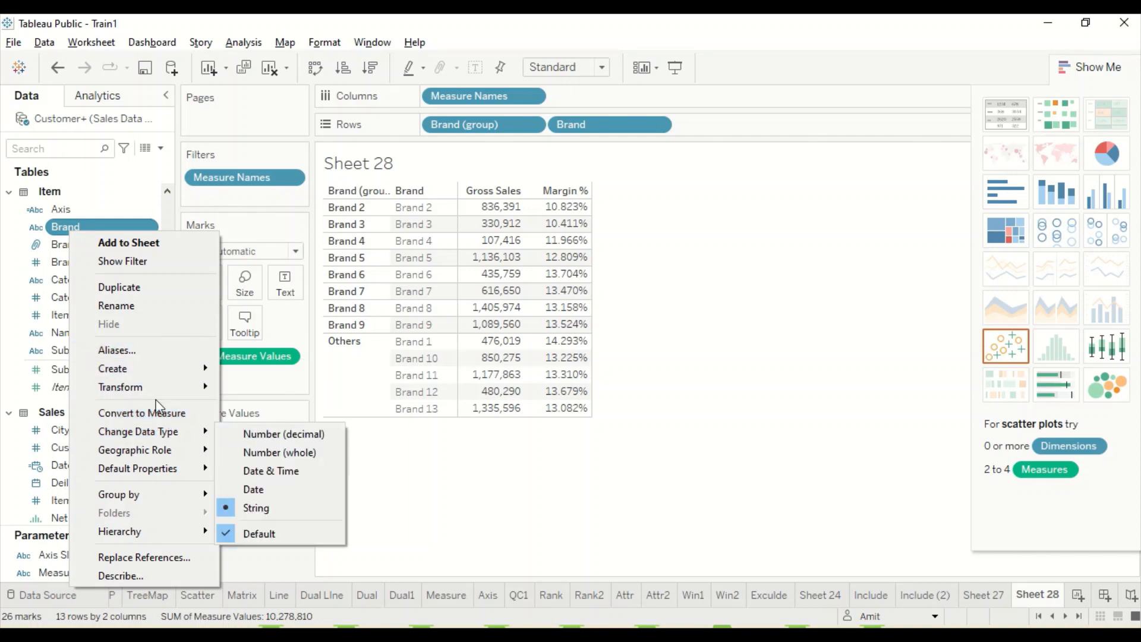
pyautogui.moveTo(175, 368)
pyautogui.click(257, 371)
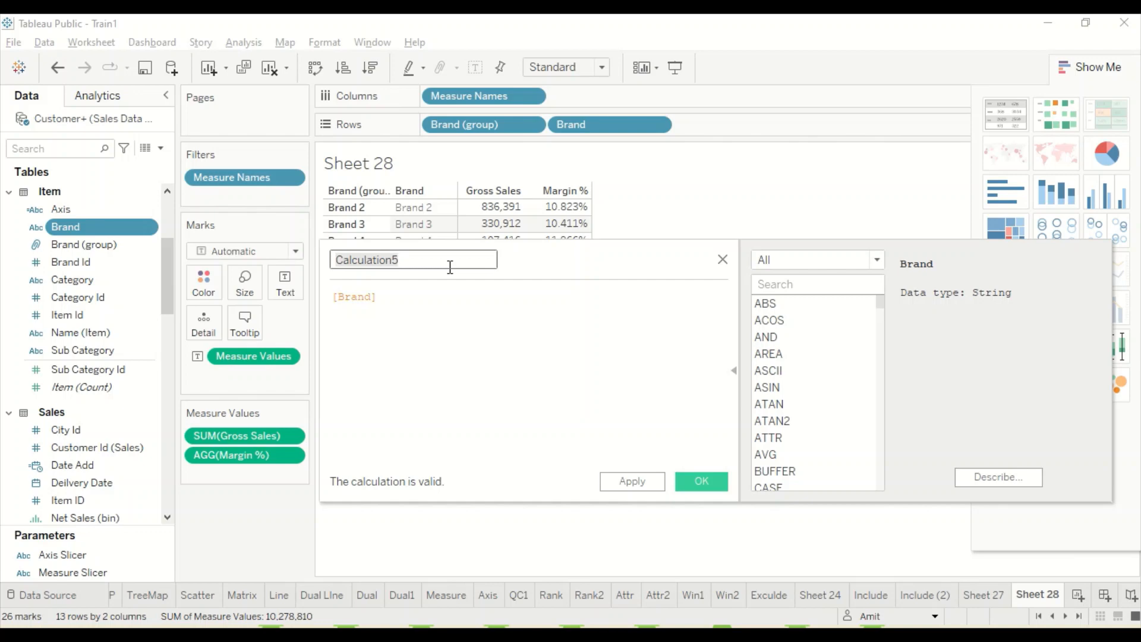
pyautogui.write('Brand ')
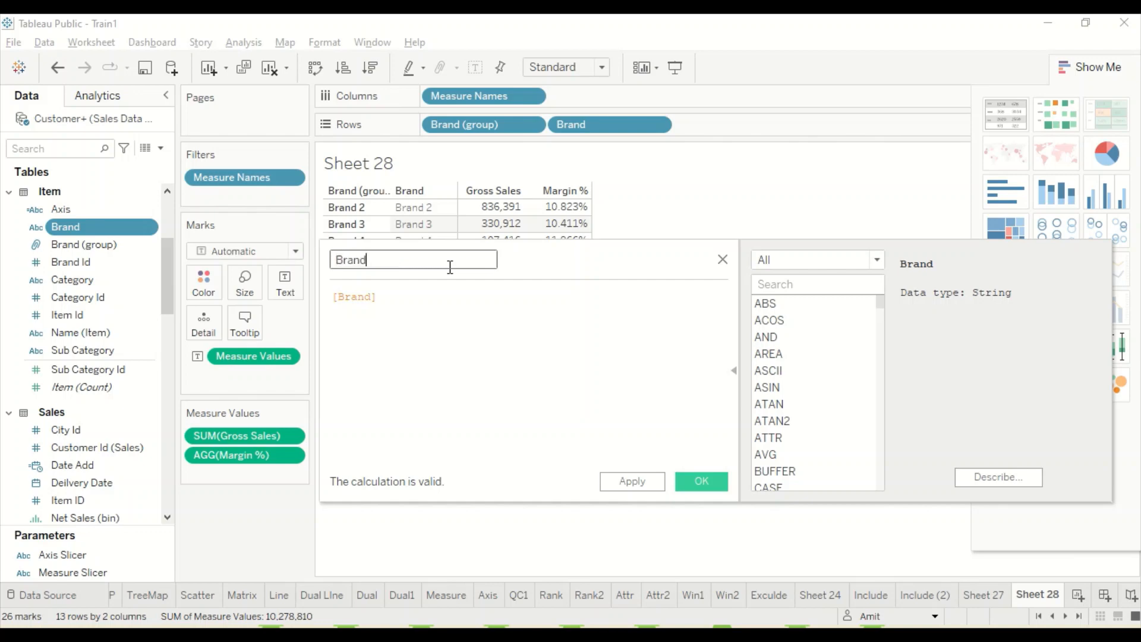
pyautogui.write('Group')
# Start the formula with If before [Brand] and insert the CONTAINS function after the field reference.
pyautogui.click(332, 302)
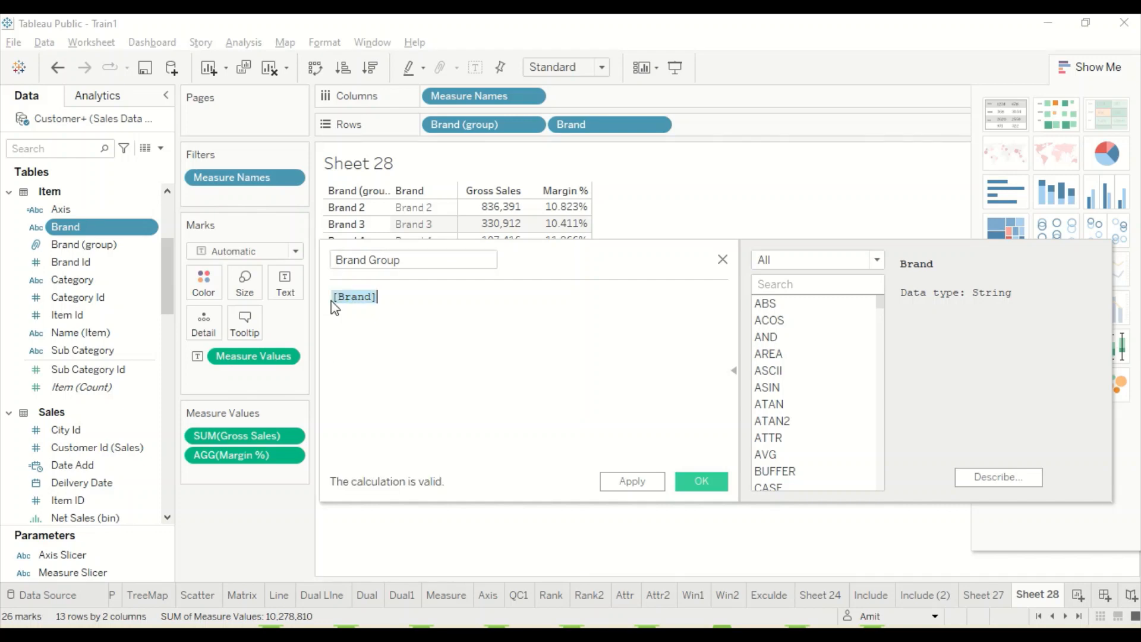
pyautogui.click(334, 303)
pyautogui.write('If')
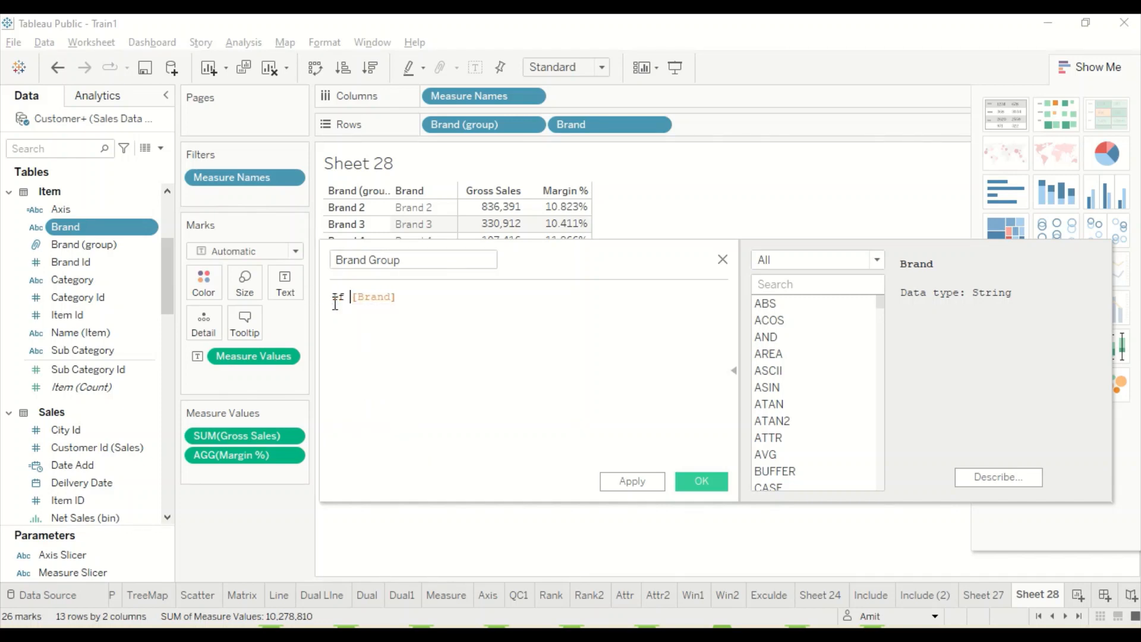
pyautogui.press('End')
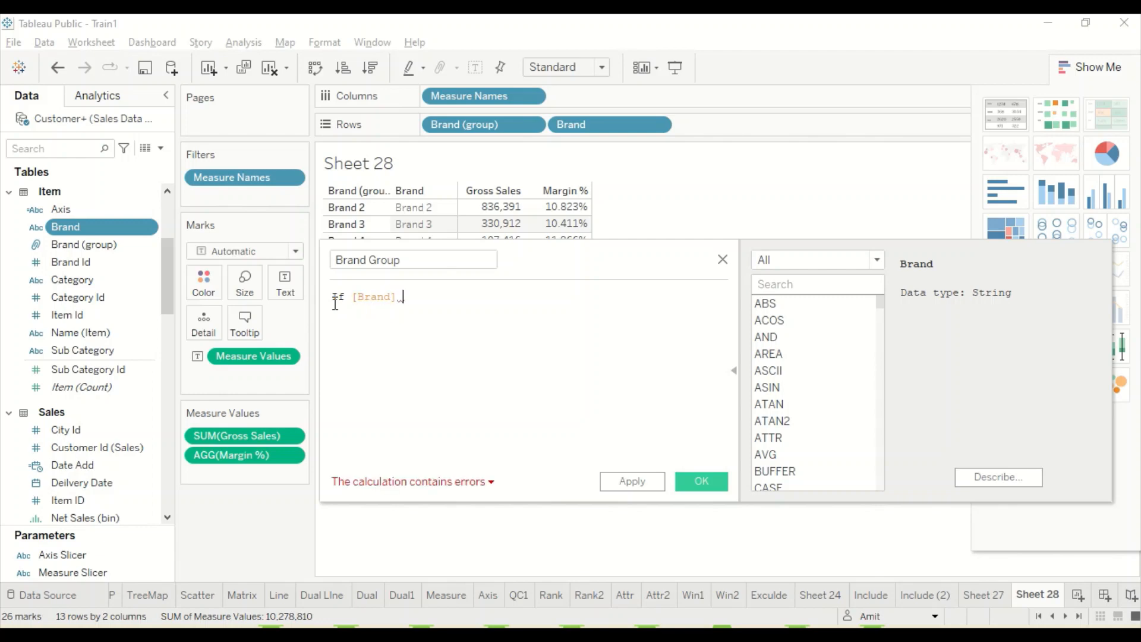
pyautogui.scroll(-3, 823, 395)
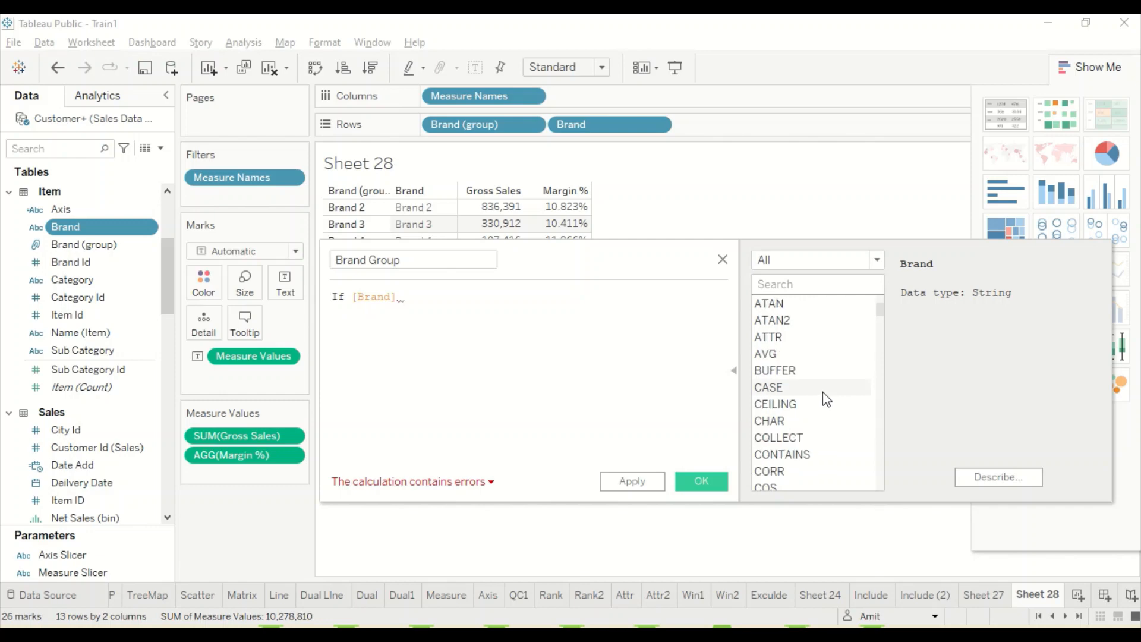
pyautogui.click(814, 404)
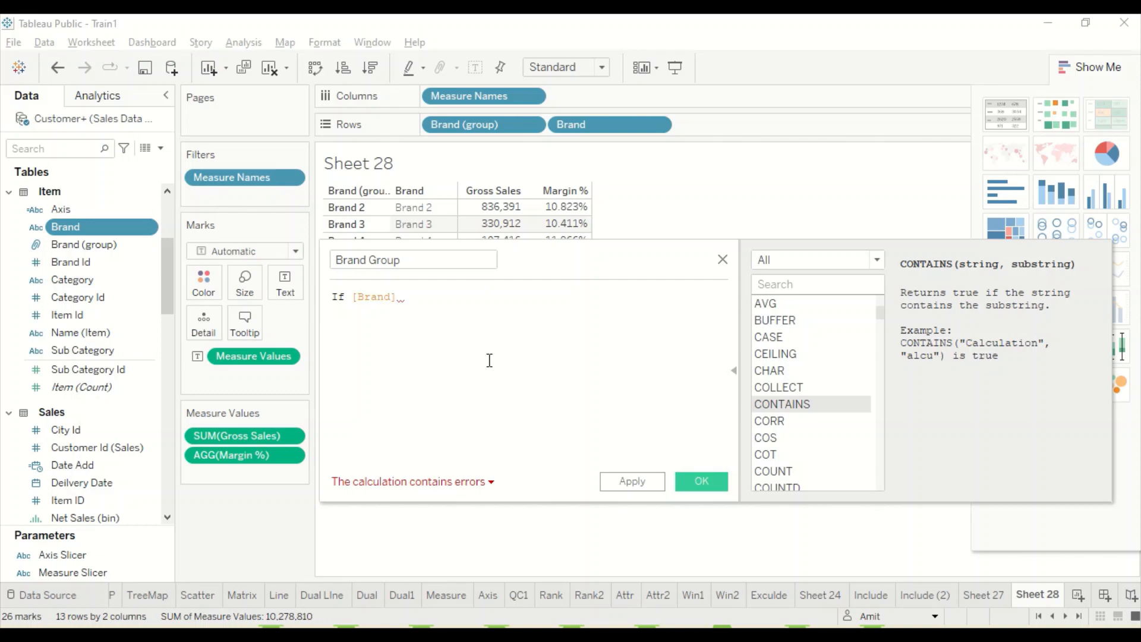
pyautogui.doubleClick(797, 405)
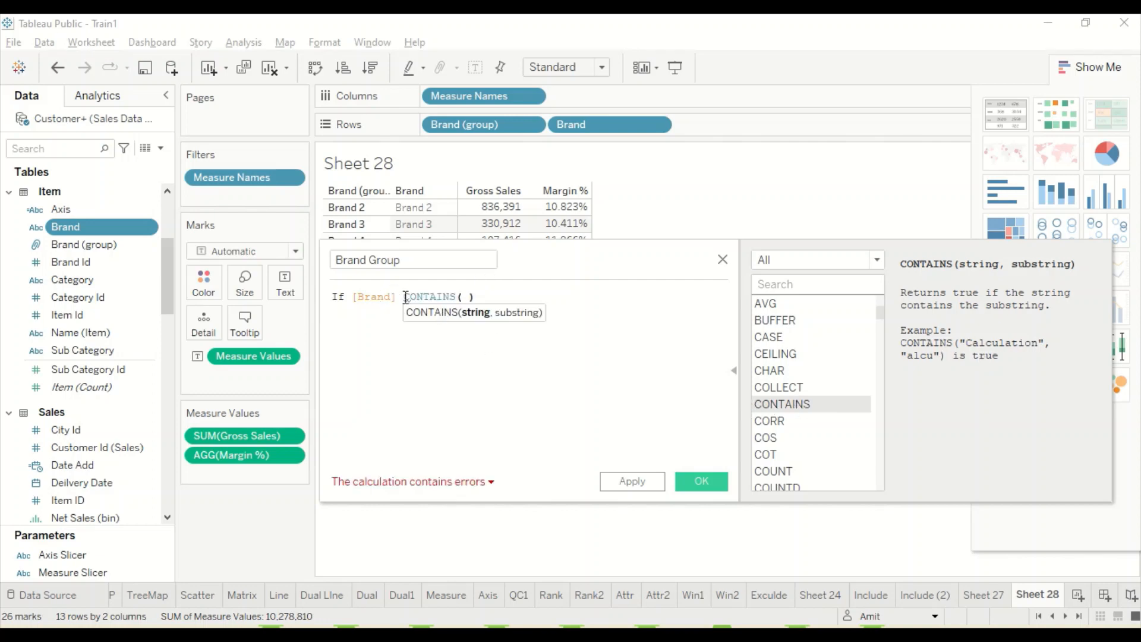
# Move the [Brand] reference inside the CONTAINS parentheses as its string argument.
pyautogui.moveTo(404, 296); pyautogui.dragTo(353, 294)
pyautogui.hotkey('ctrl', 'c')
pyautogui.press('BackSpace')
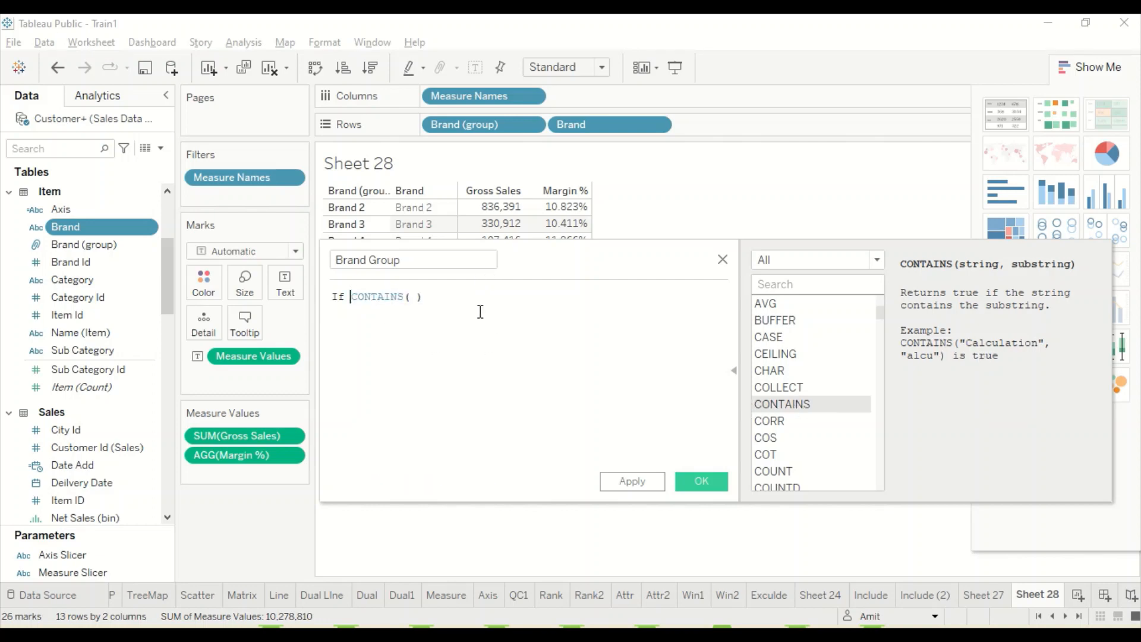
pyautogui.click(416, 296)
pyautogui.hotkey('ctrl', 'v')
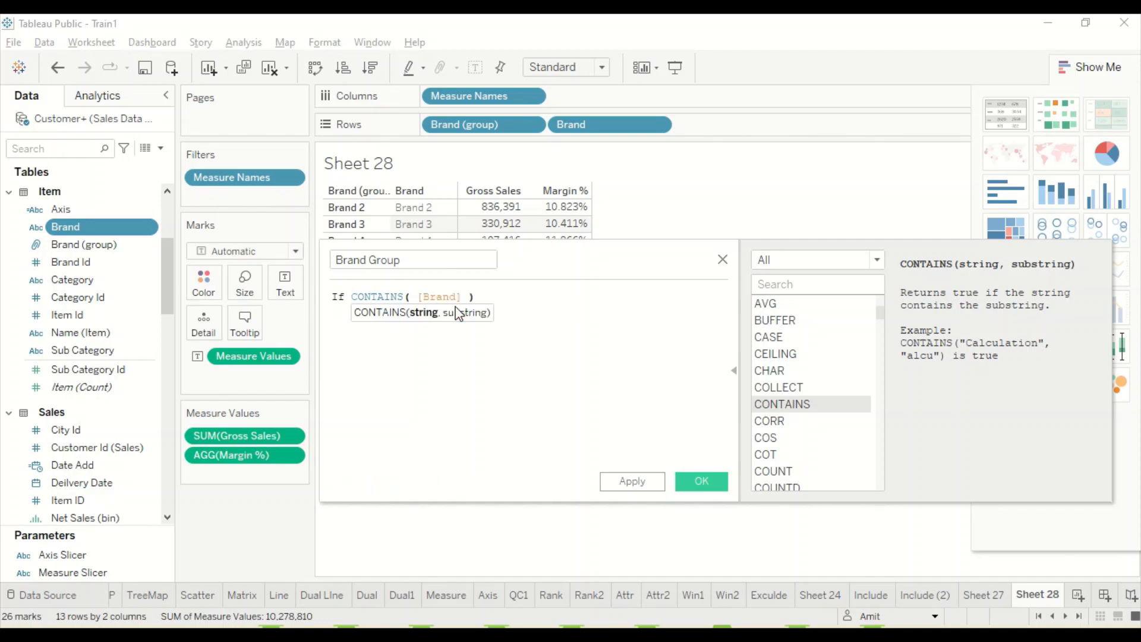
# Set the CONTAINS substring to "Brand 1" and add then "Others" as the result for matching brands.
pyautogui.write(', ')
pyautogui.write('""')
pyautogui.write('Brand')
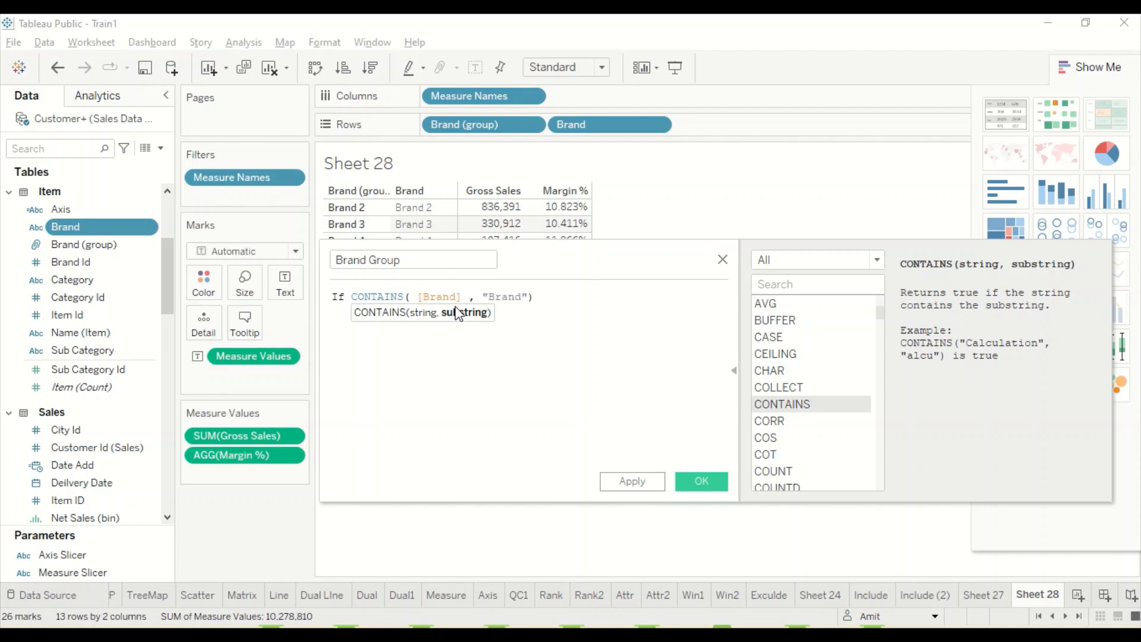
pyautogui.write(' 1')
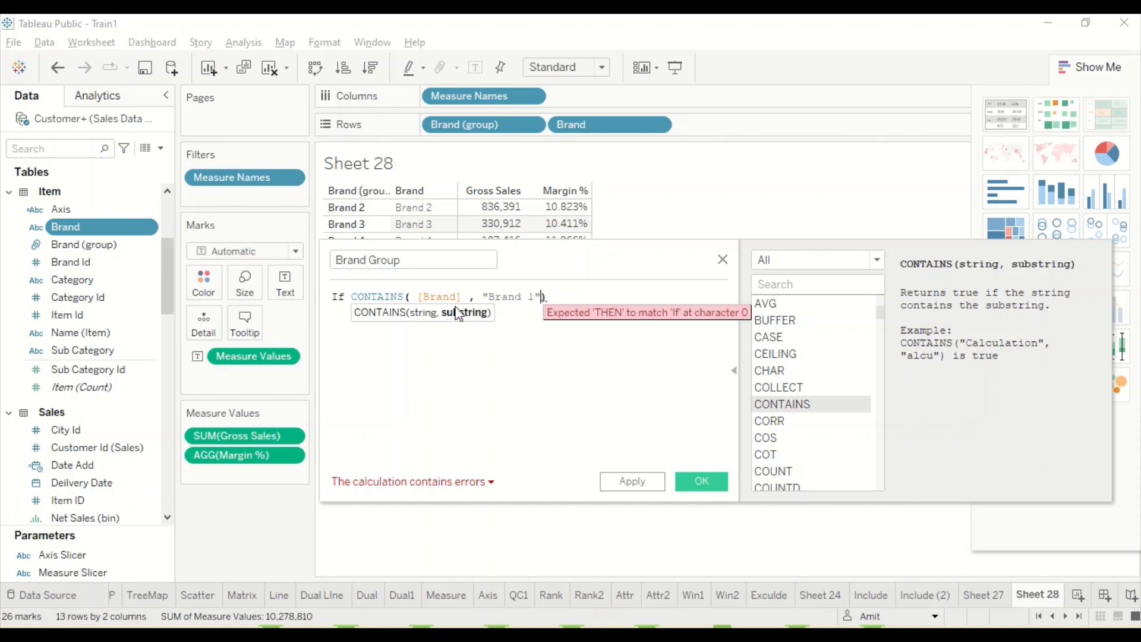
pyautogui.press('End')
pyautogui.write('then "')
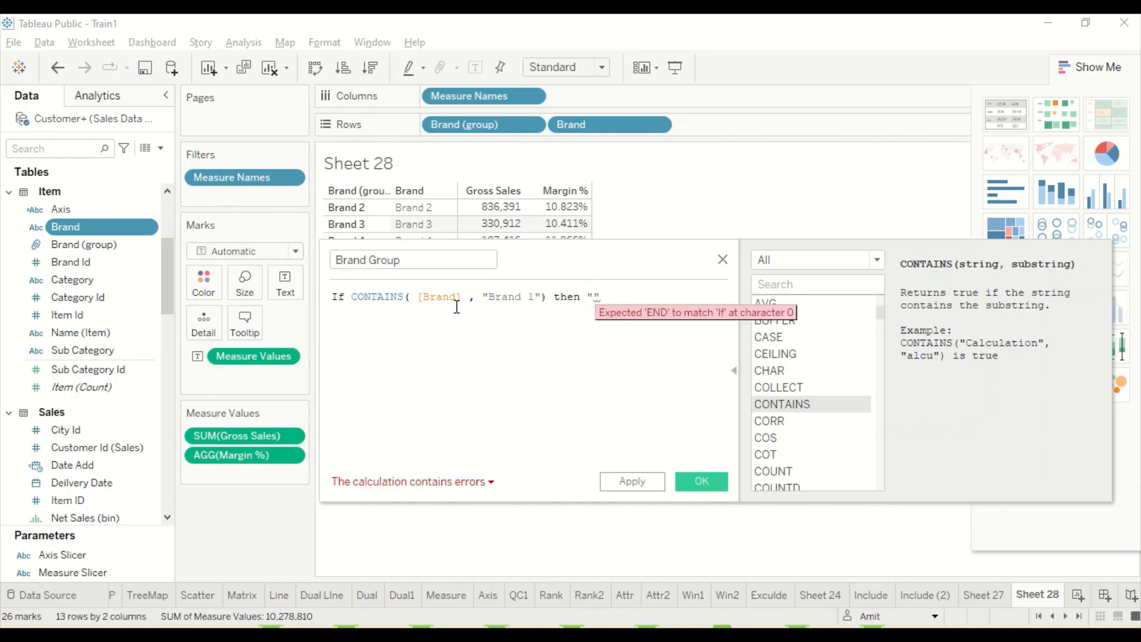
pyautogui.write('Others" ')
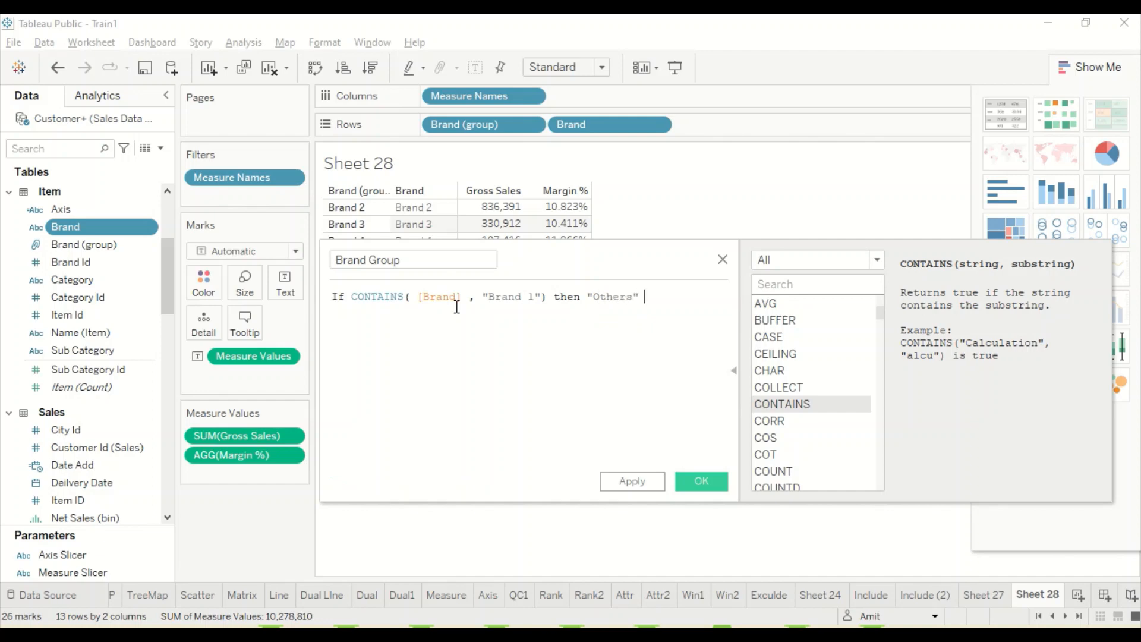
# Complete the formula with ELSE [Brand] END so that all remaining brands keep their own name.
pyautogui.write('else')
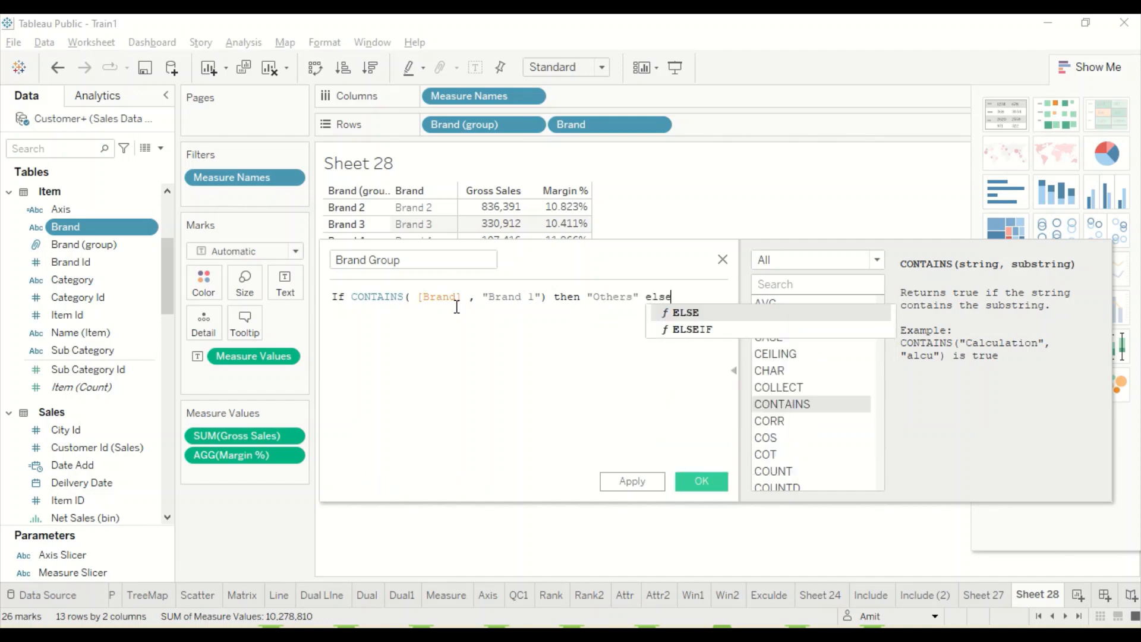
pyautogui.press('Return')
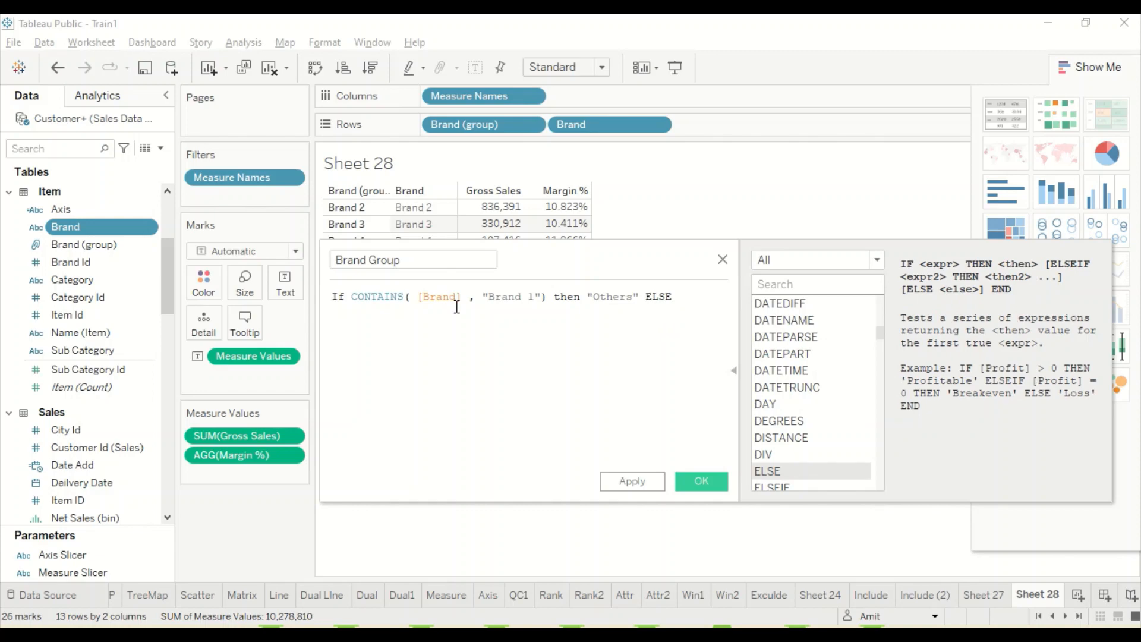
pyautogui.write('[be')
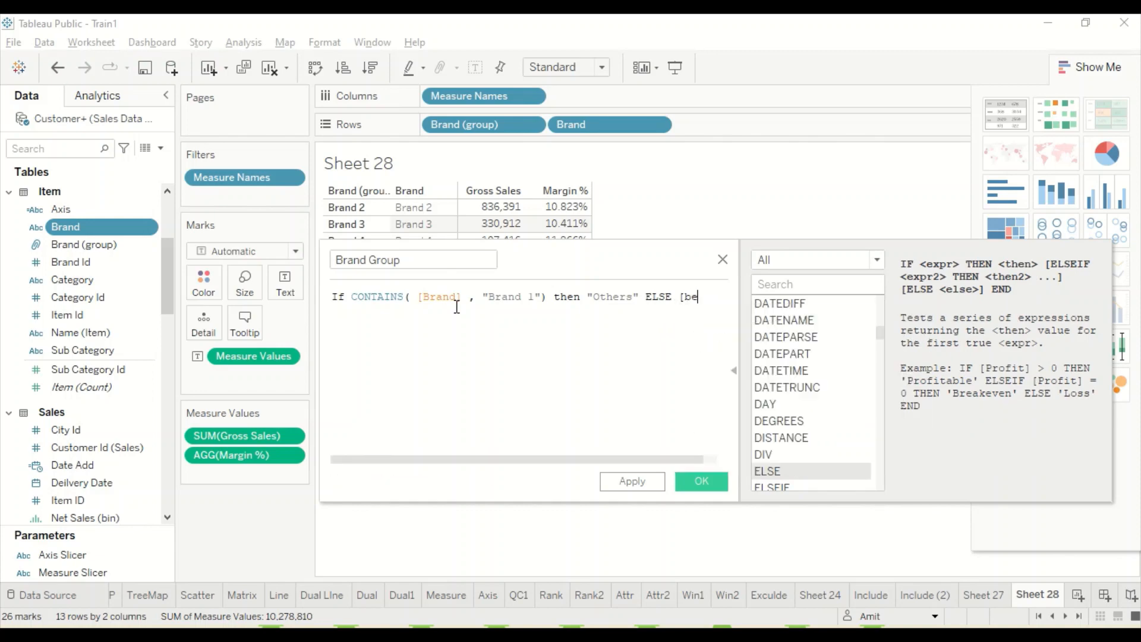
pyautogui.press('BackSpace')
pyautogui.press('Return')
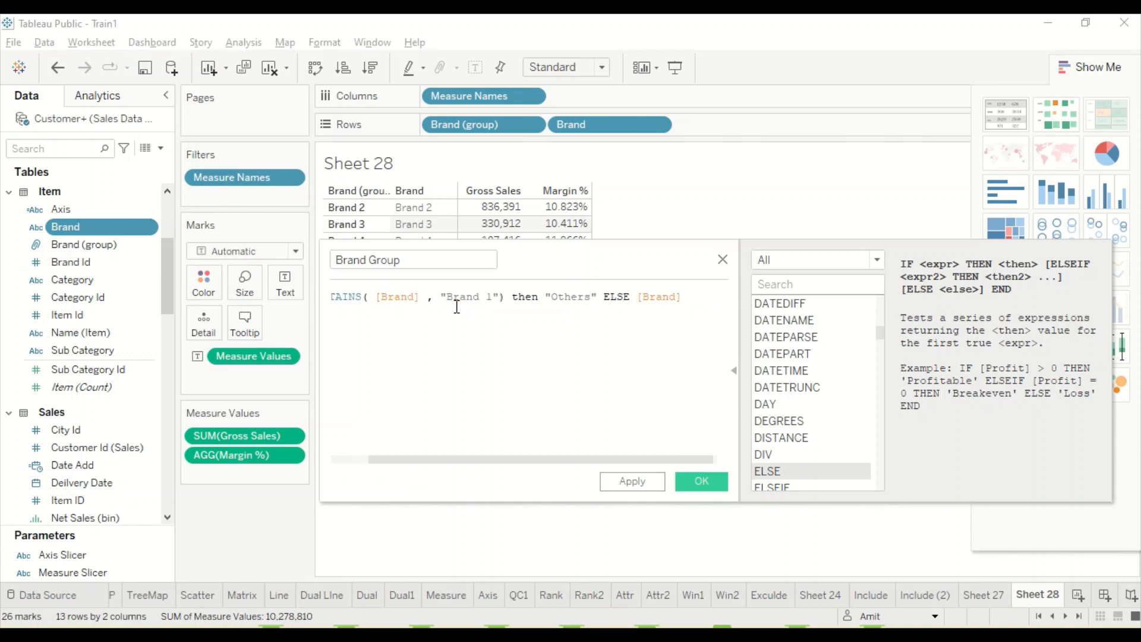
pyautogui.write('END')
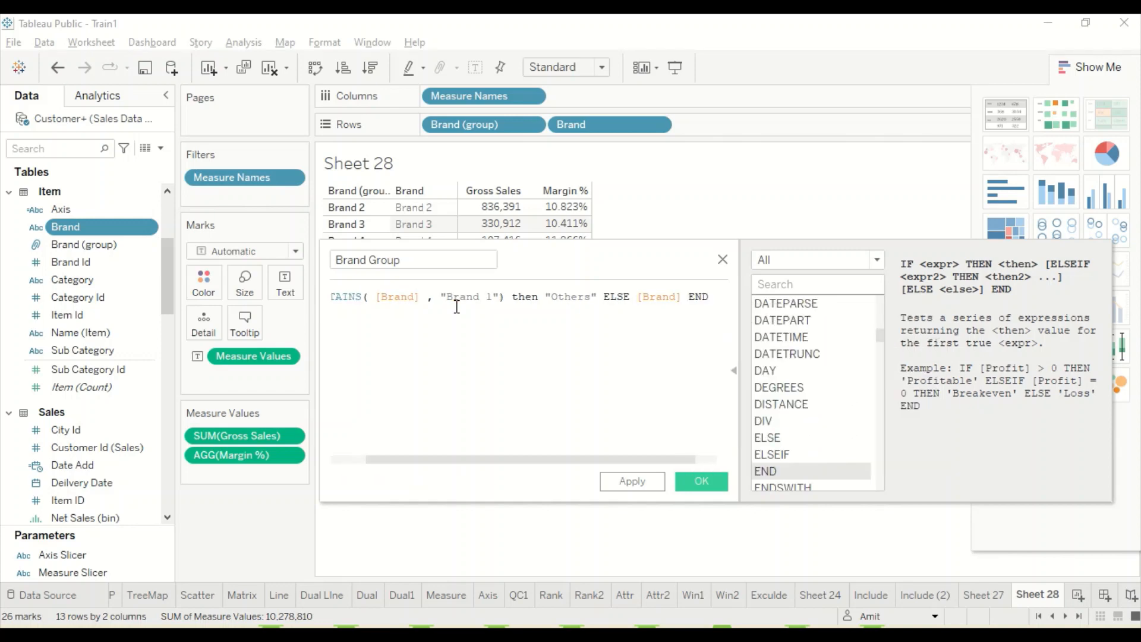
# Save the Brand Group calculation and add it to the rows after Brand.
pyautogui.click(363, 461)
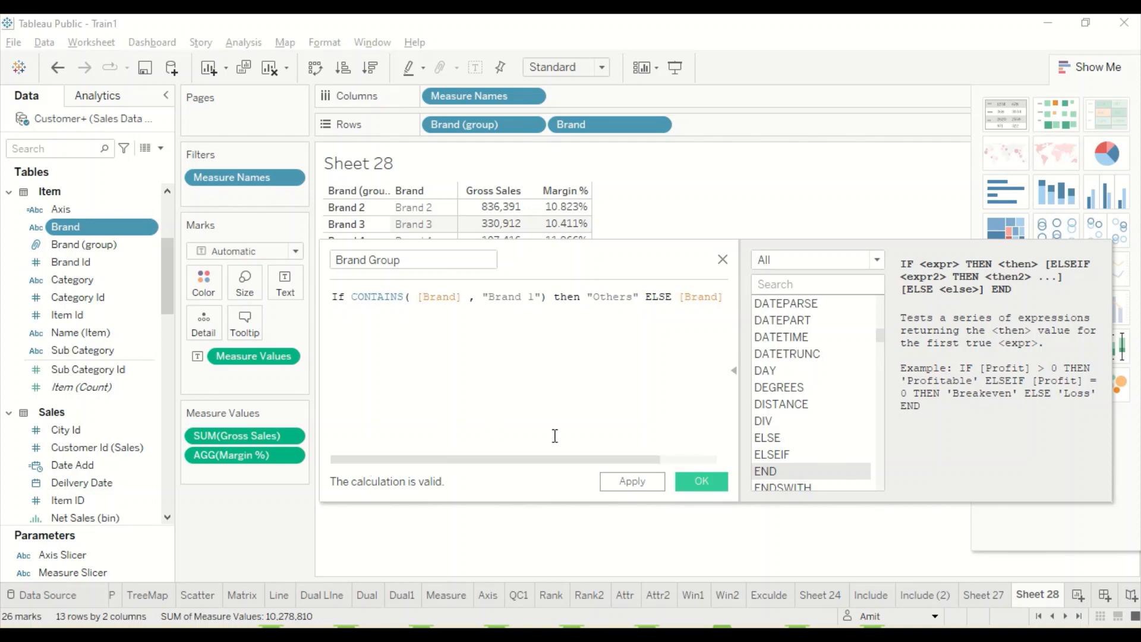
pyautogui.click(702, 479)
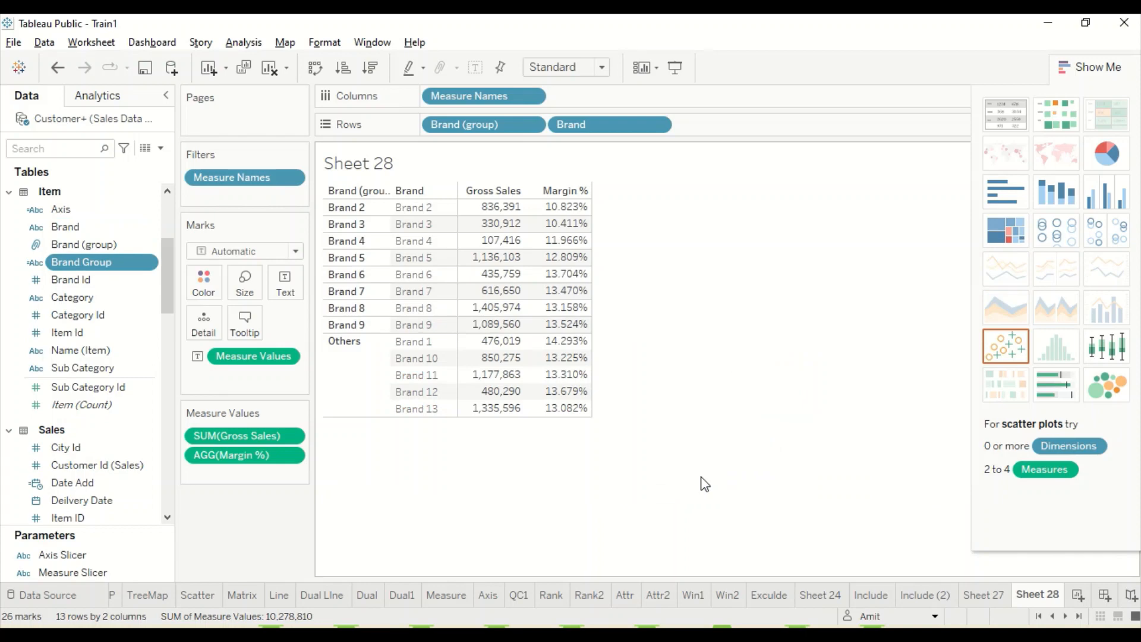
pyautogui.moveTo(81, 262); pyautogui.dragTo(714, 126)
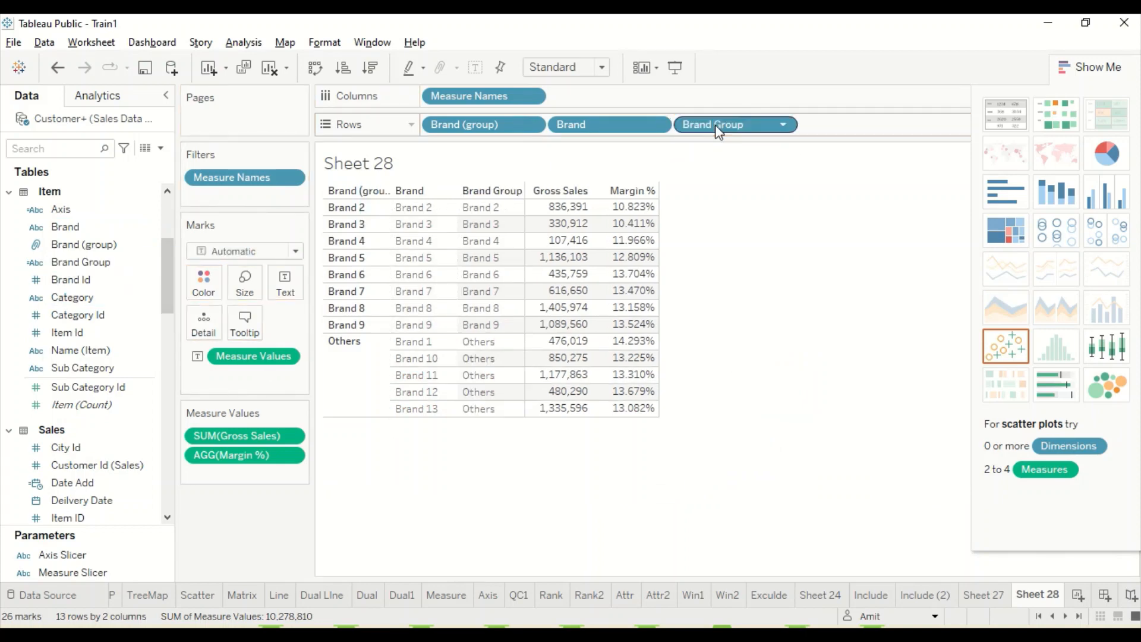